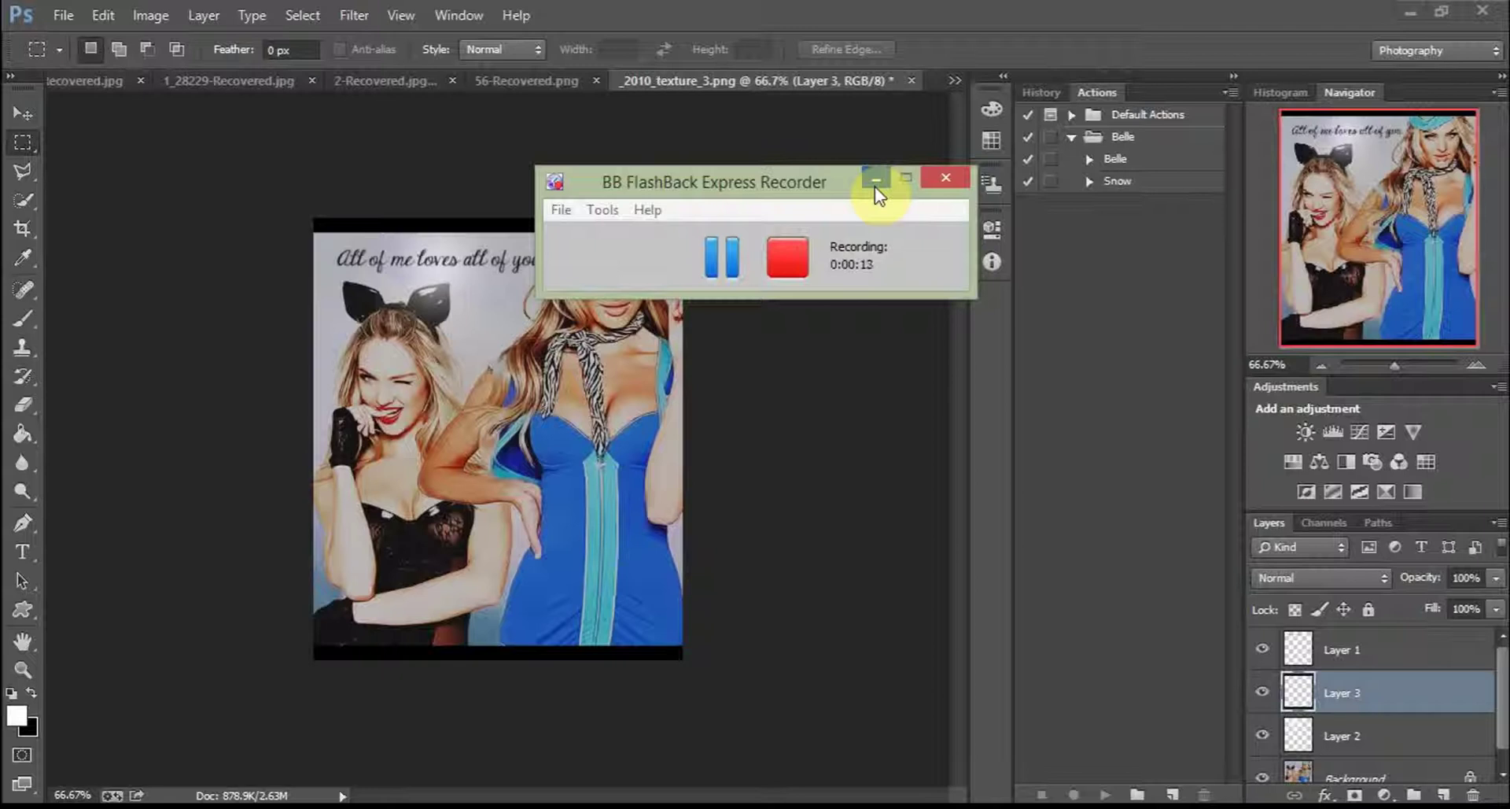
- Minimize the screen recorder window to reveal the _2010_texture_3.png collage
{"action": "left_click", "coordinate": [874, 180]}
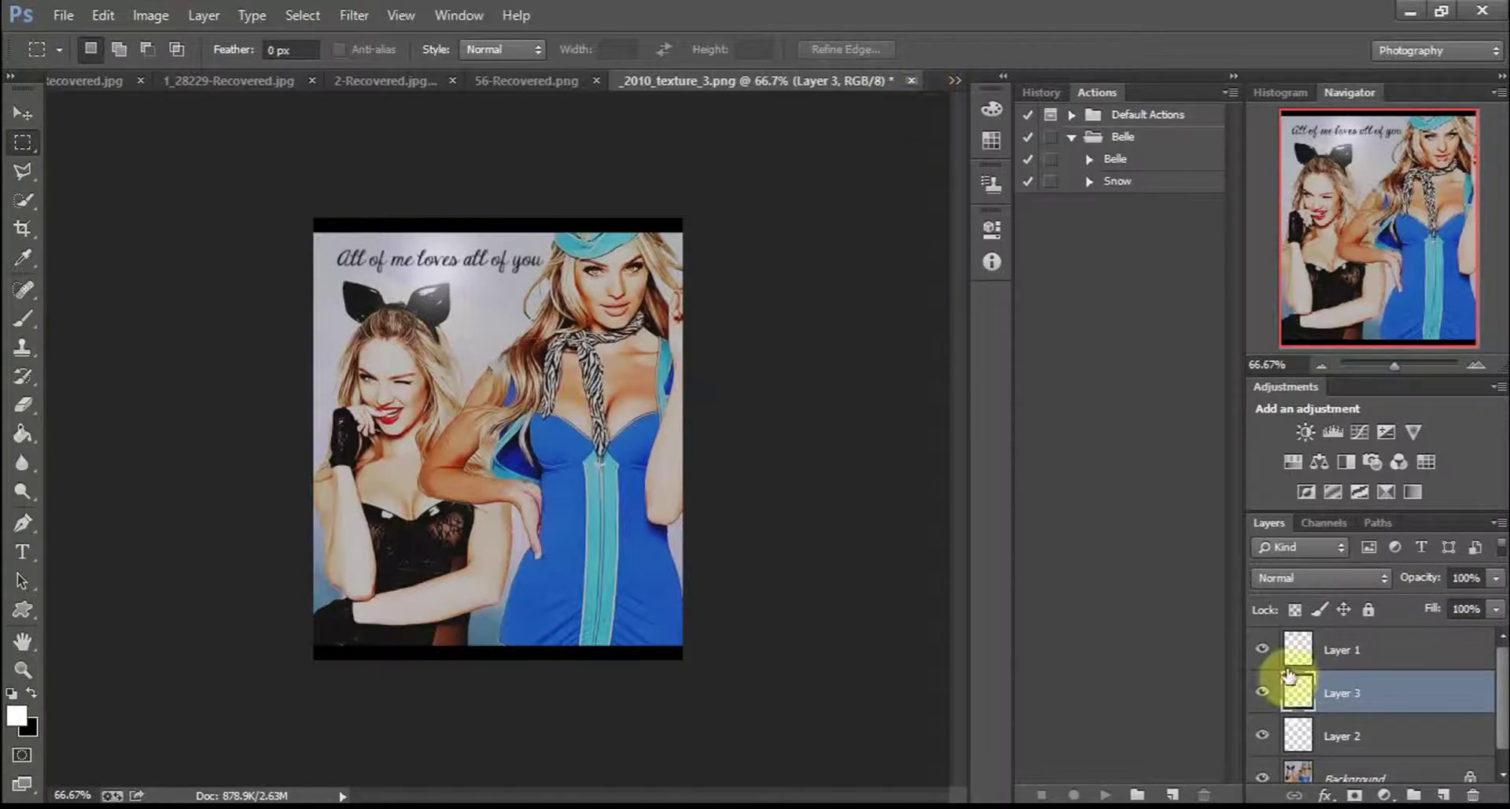
- Close the collage without saving and open _2010_texture_3 from Pictures > Textures
{"action": "left_click", "coordinate": [912, 80]}
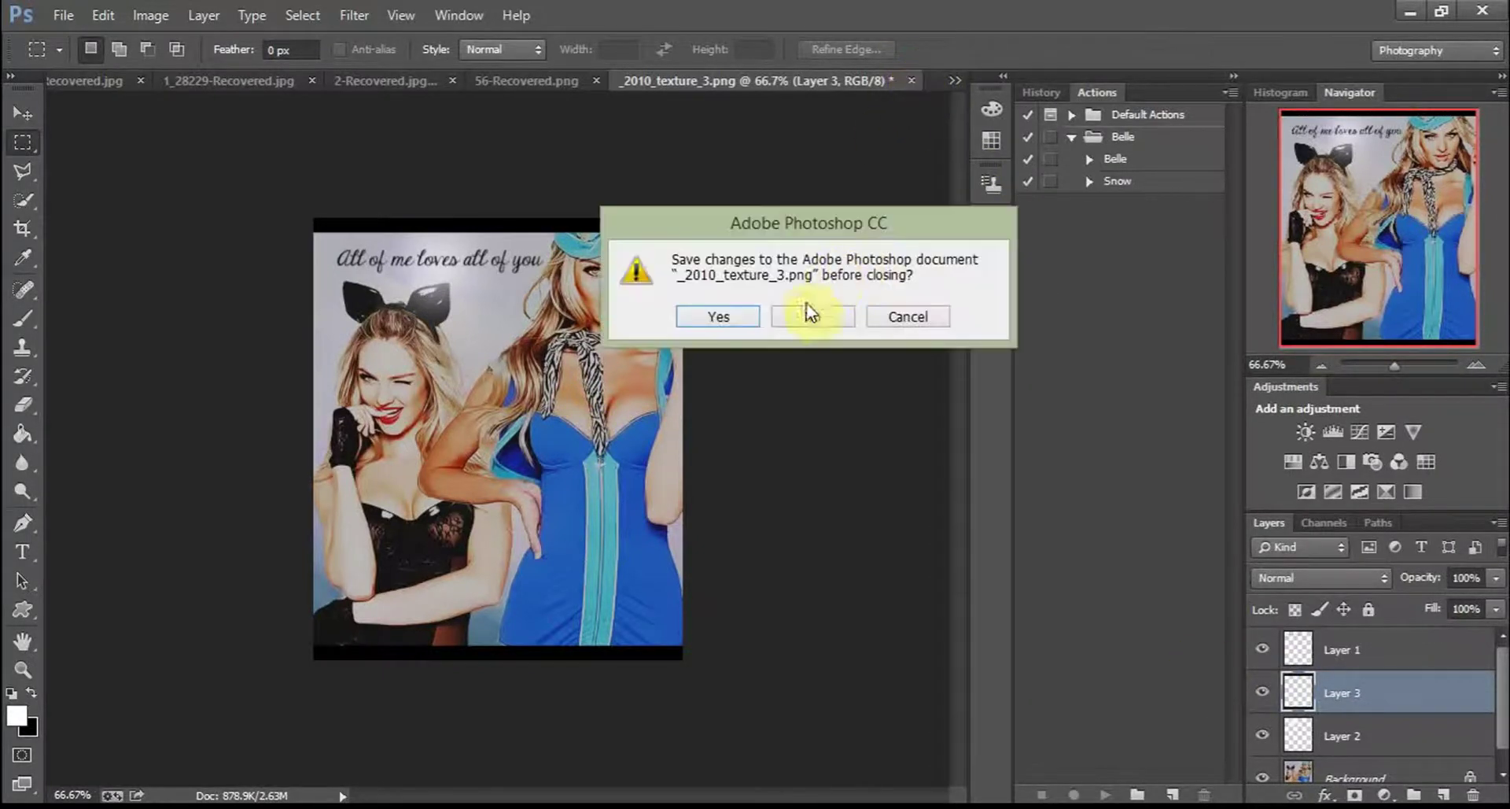
{"action": "left_click", "coordinate": [813, 318]}
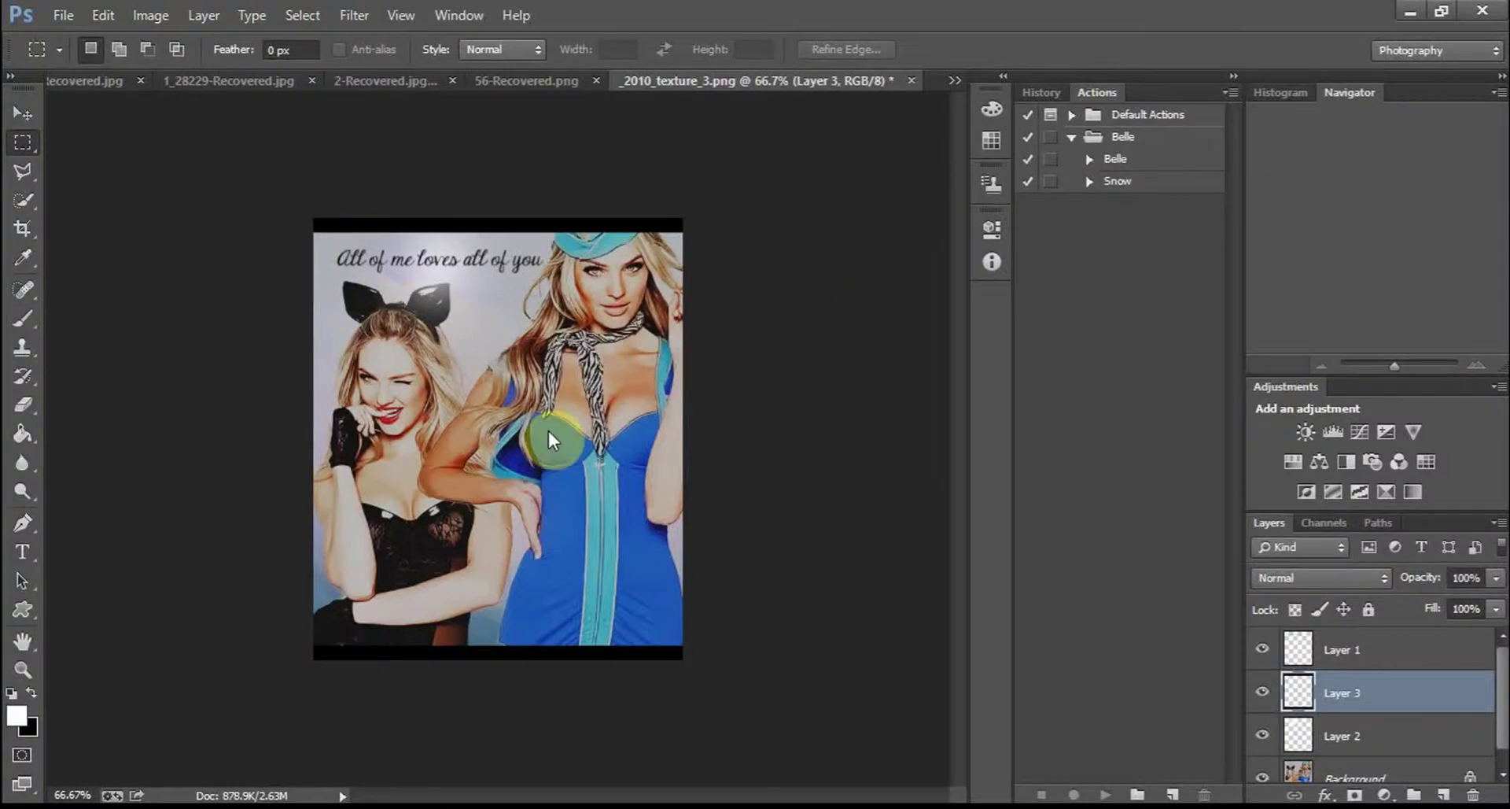
{"action": "left_click", "coordinate": [61, 18]}
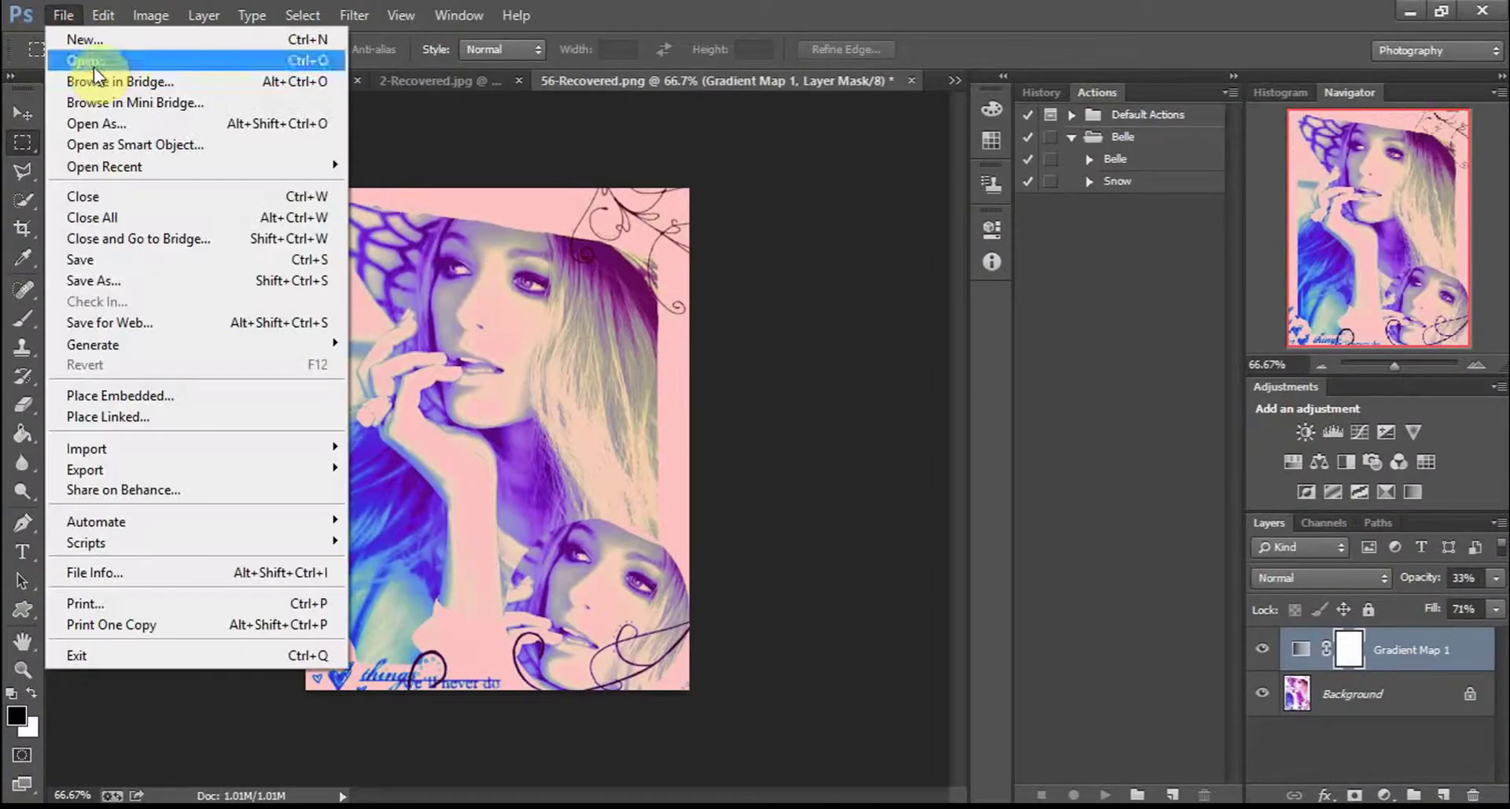
{"action": "left_click", "coordinate": [93, 65]}
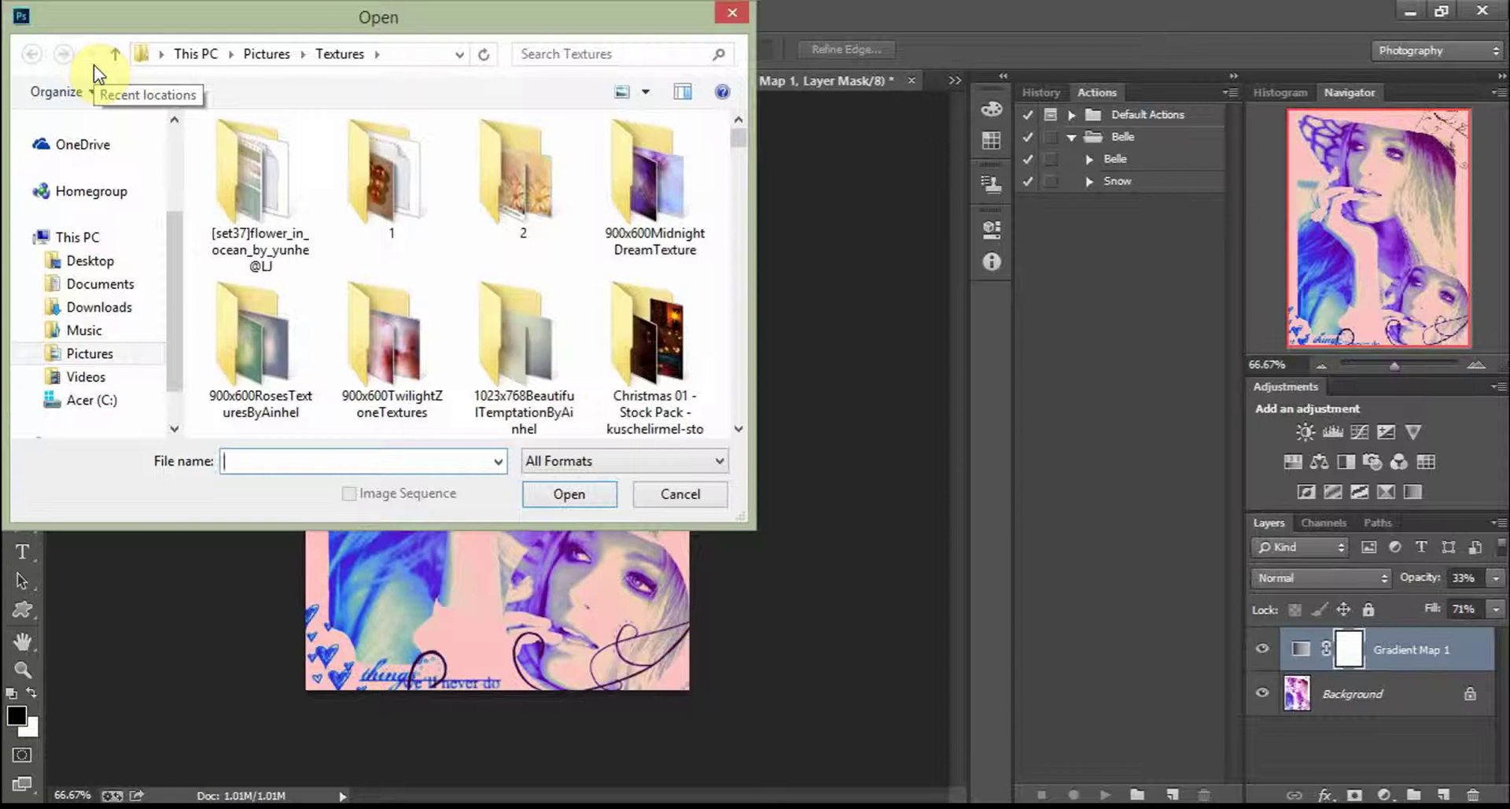
{"action": "left_click", "coordinate": [375, 351]}
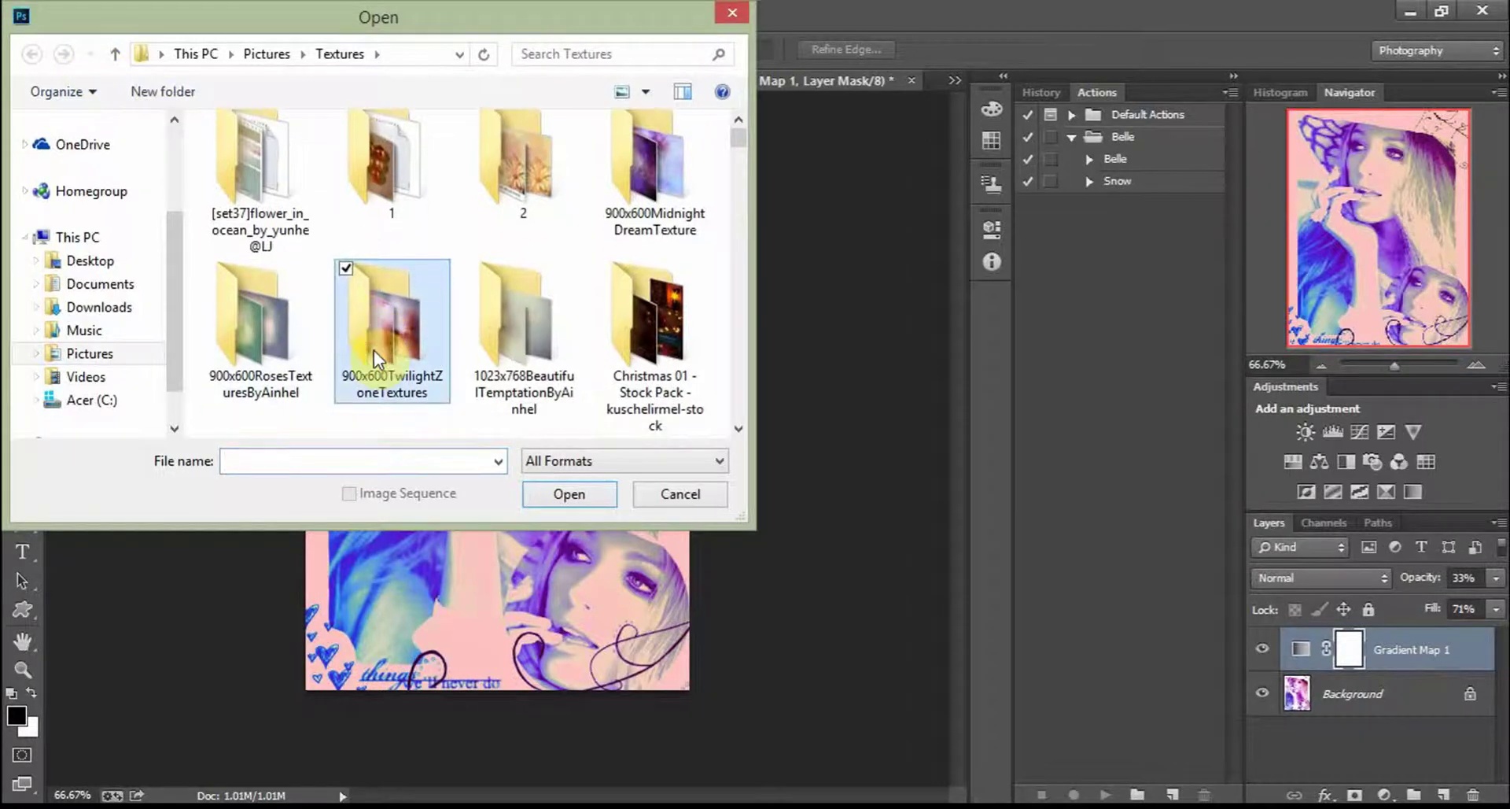
{"action": "key", "text": "Down"}
{"action": "key", "text": "Down"}
{"action": "key", "text": "Down"}
{"action": "key", "text": "Down"}
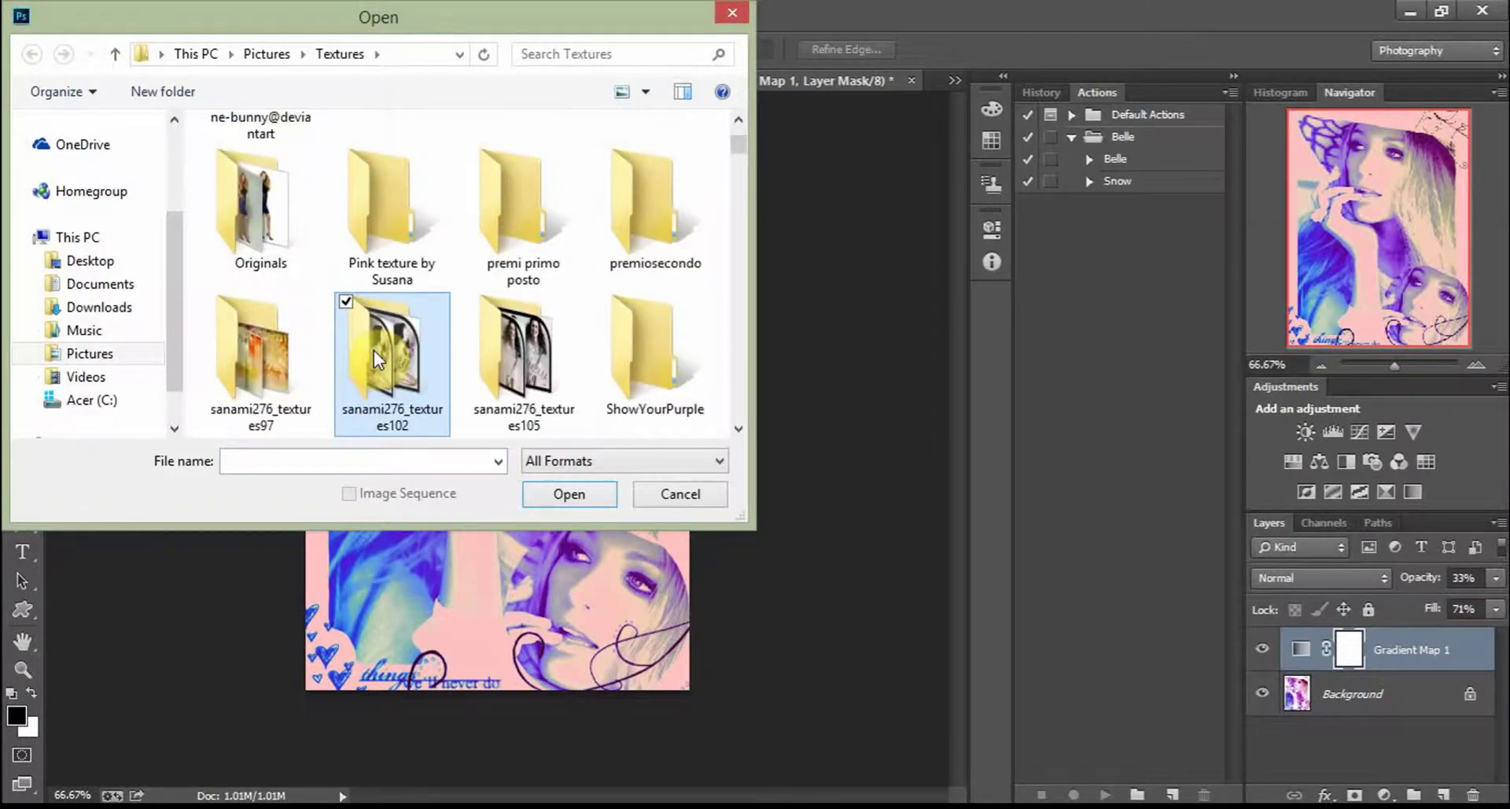
{"action": "key", "text": "Down"}
{"action": "key", "text": "Down"}
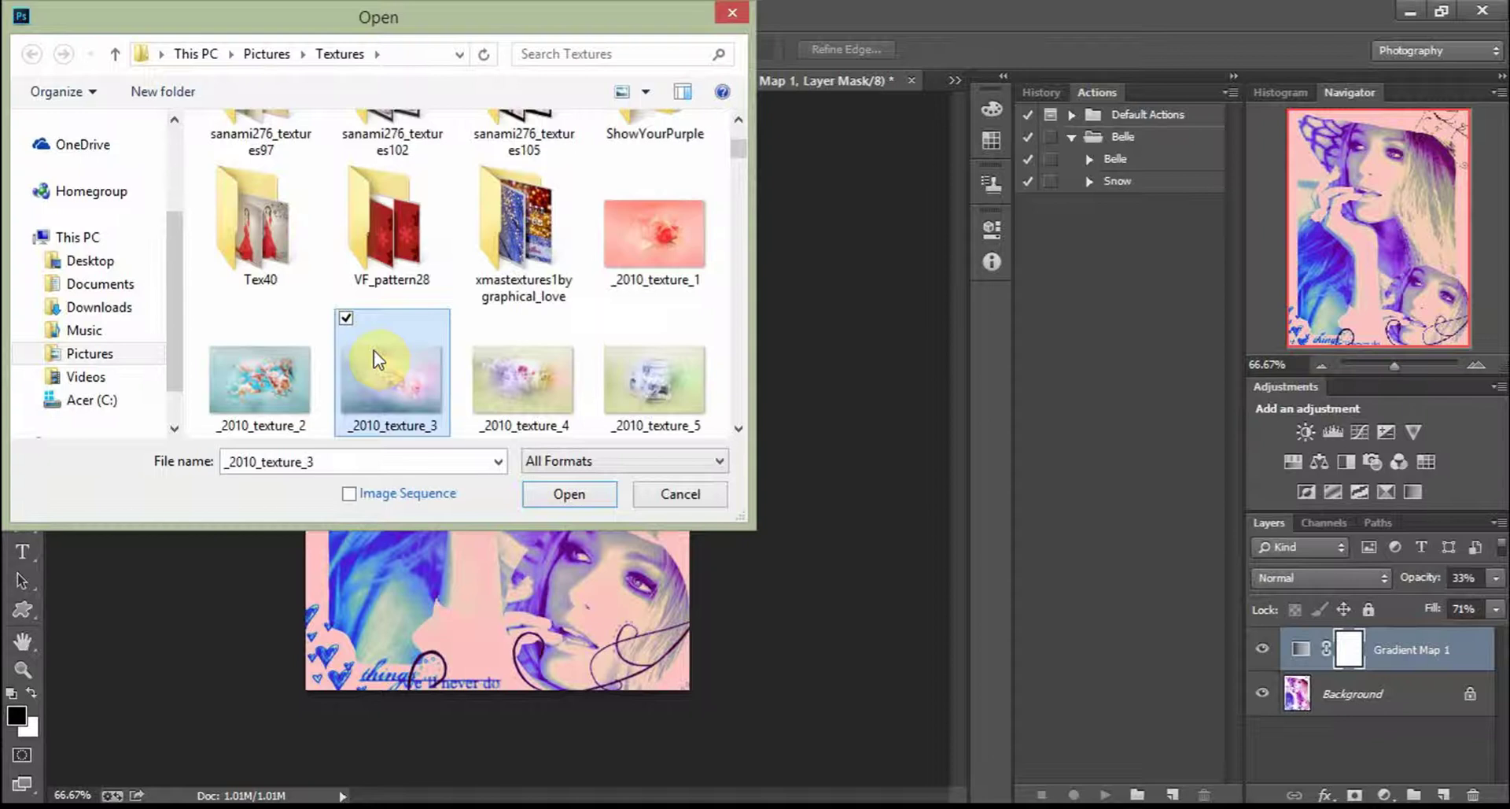
{"action": "key", "text": "Return"}
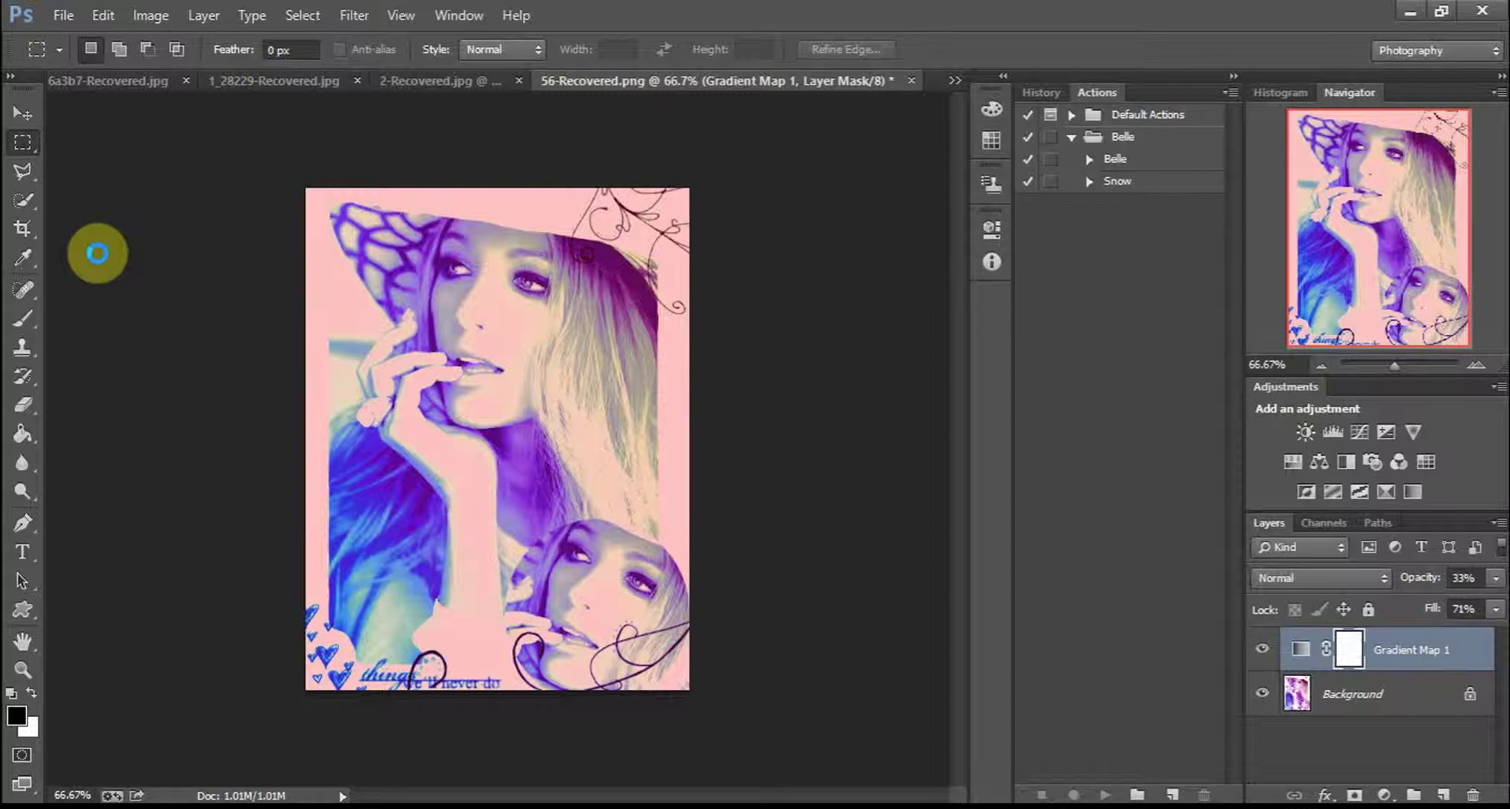
- Crop the texture to a fixed 500×600 px selection shifted left to frame the flower
{"action": "key", "text": "x"}
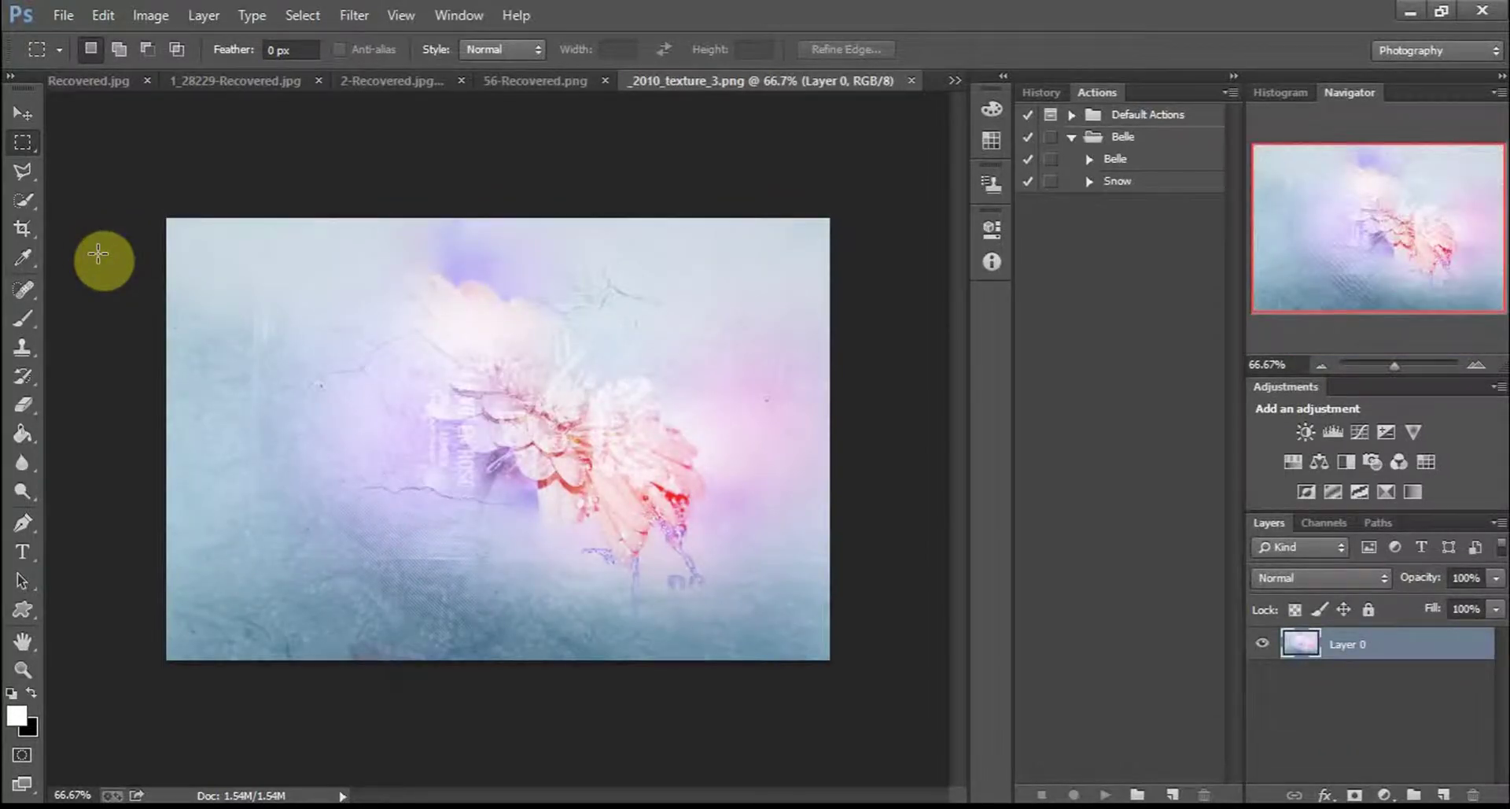
{"action": "left_click", "coordinate": [532, 47]}
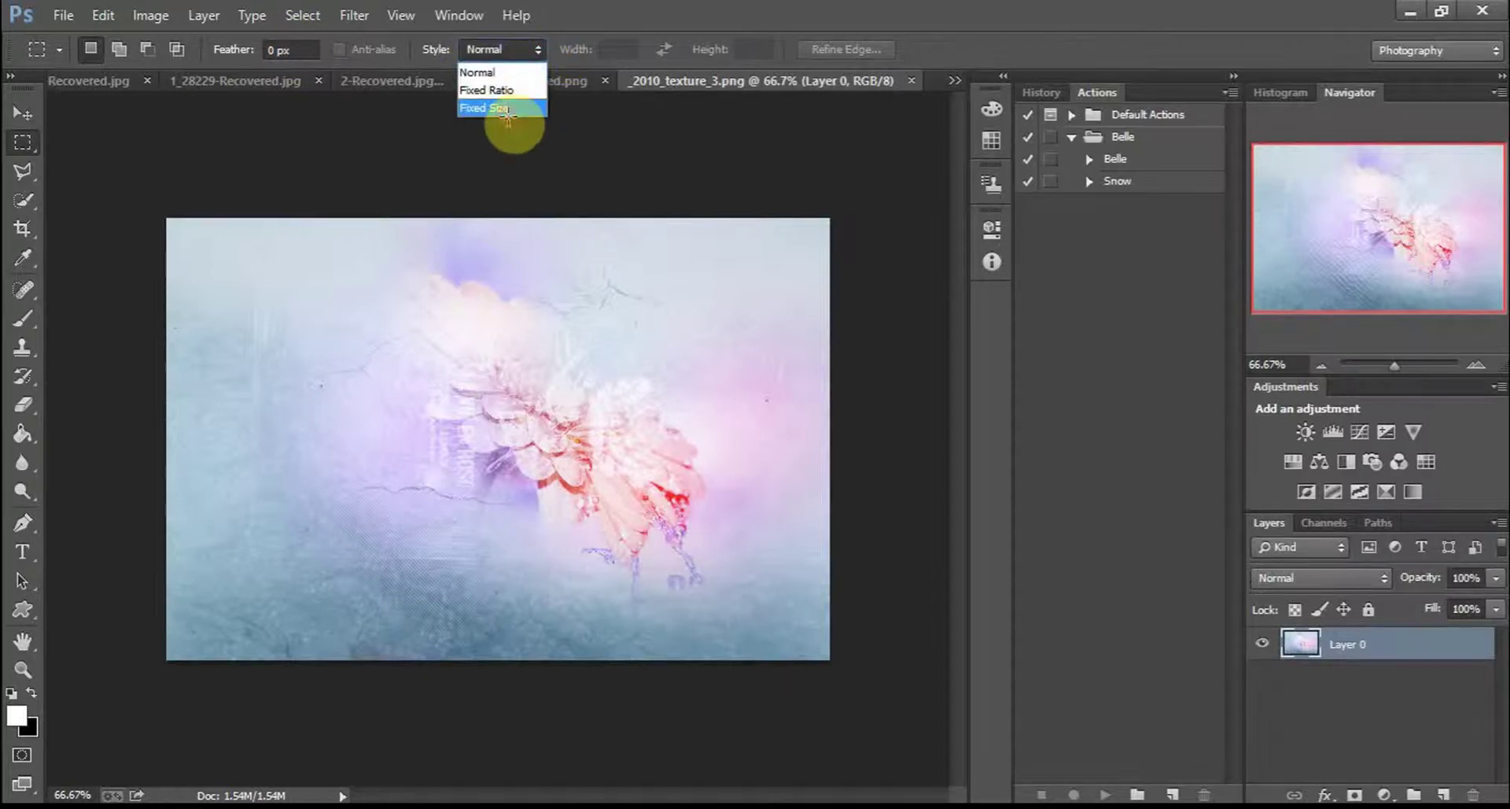
{"action": "left_click", "coordinate": [503, 107]}
{"action": "left_click", "coordinate": [656, 551]}
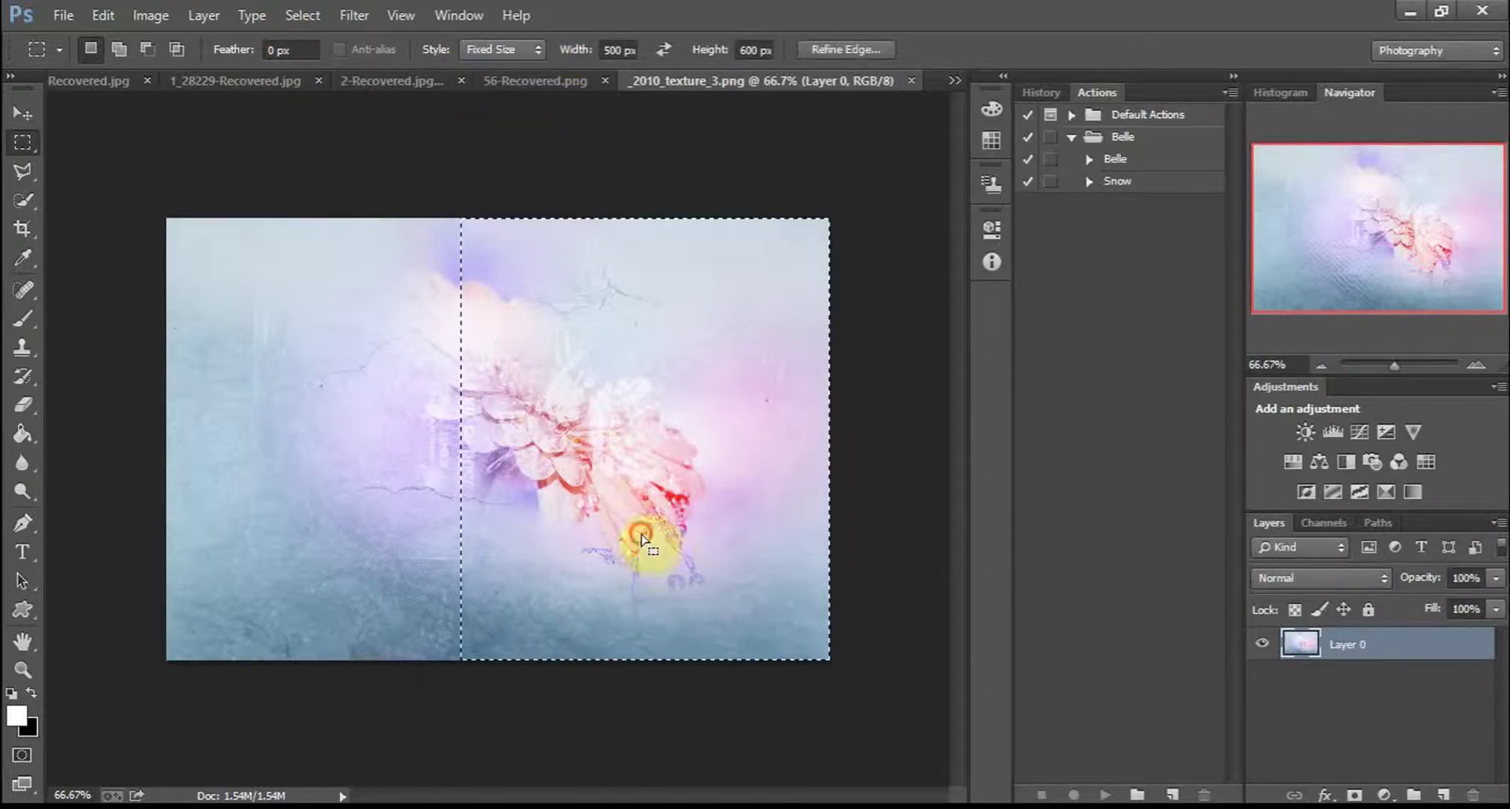
{"action": "mouse_move", "coordinate": [641, 543]}
{"action": "left_mouse_down"}
{"action": "mouse_move", "coordinate": [533, 550]}
{"action": "mouse_move", "coordinate": [552, 543]}
{"action": "left_mouse_up"}
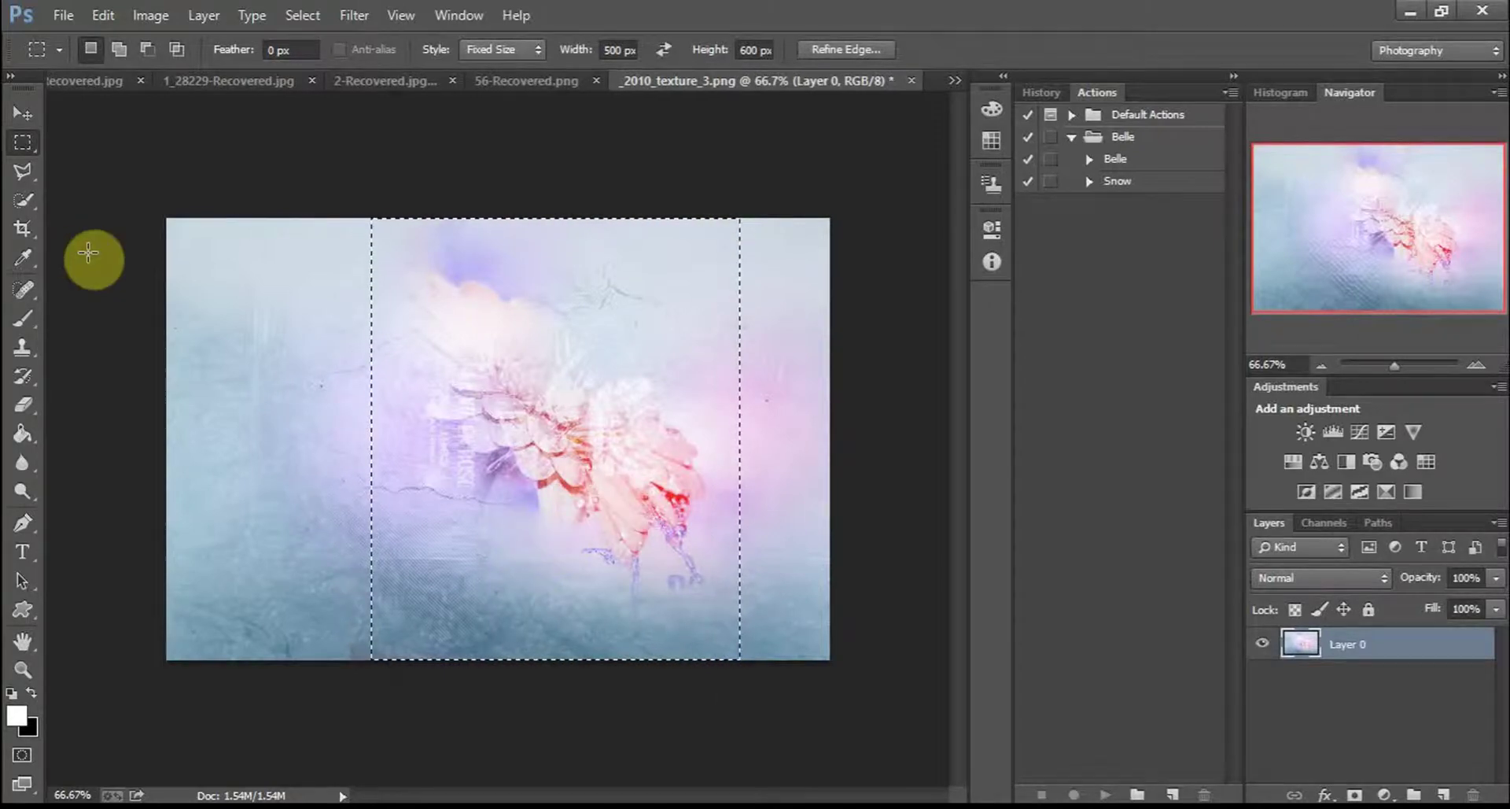
{"action": "left_click", "coordinate": [16, 229]}
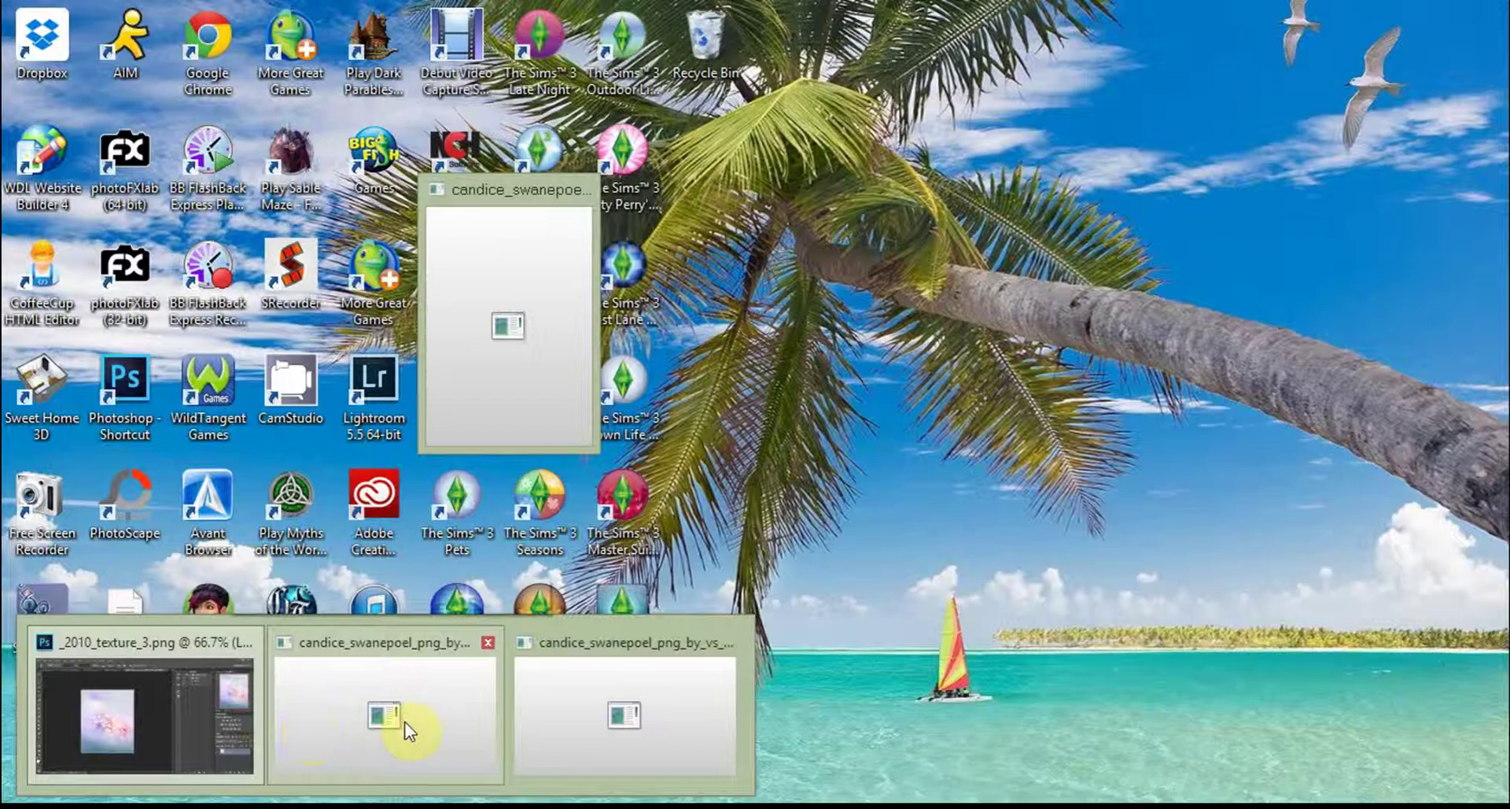
- Drag the cat-ears model cut-out onto the texture as Layer 1 and shift it about 105 px right
{"action": "left_click", "coordinate": [406, 727]}
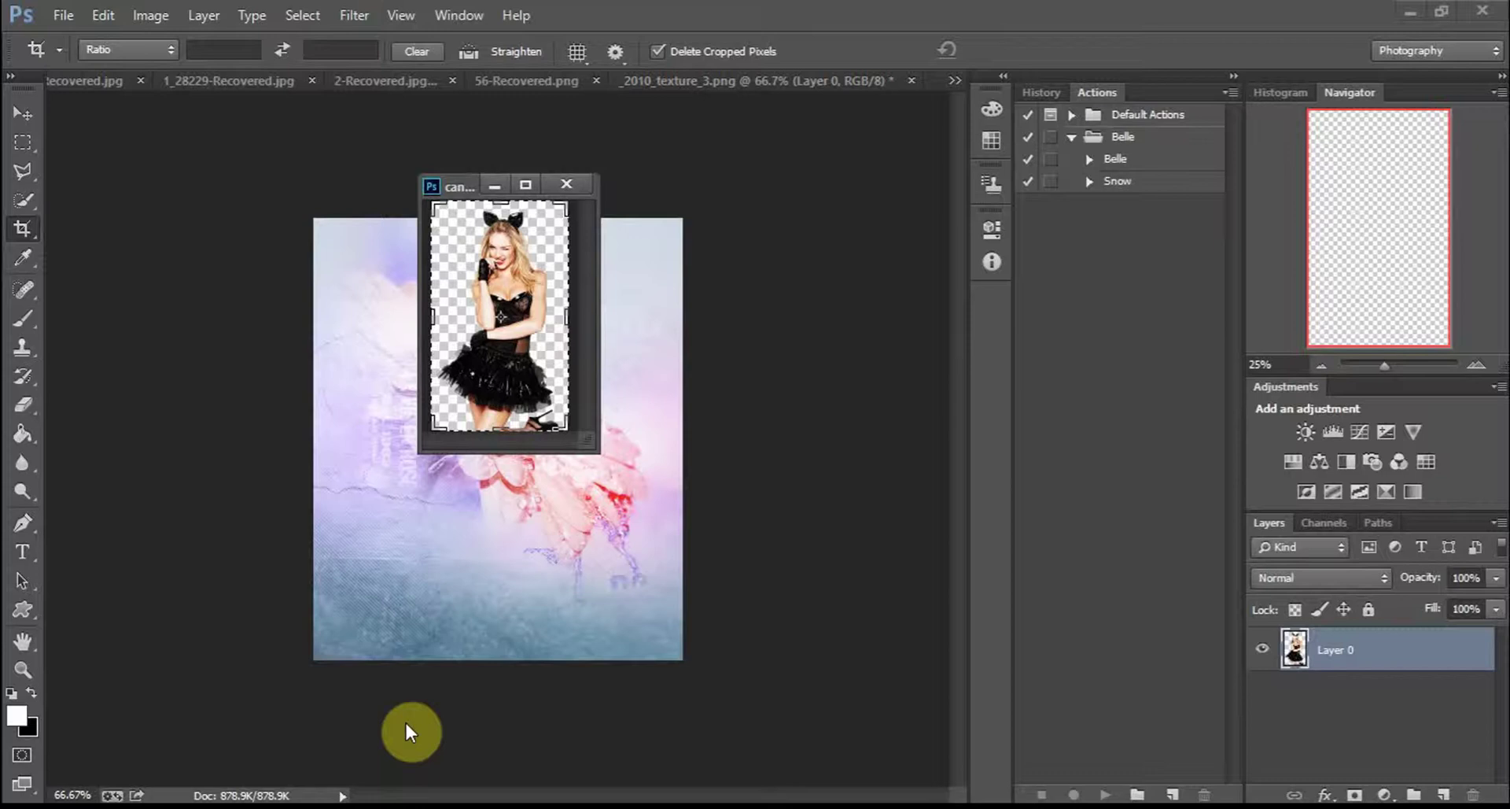
{"action": "left_click", "coordinate": [31, 119]}
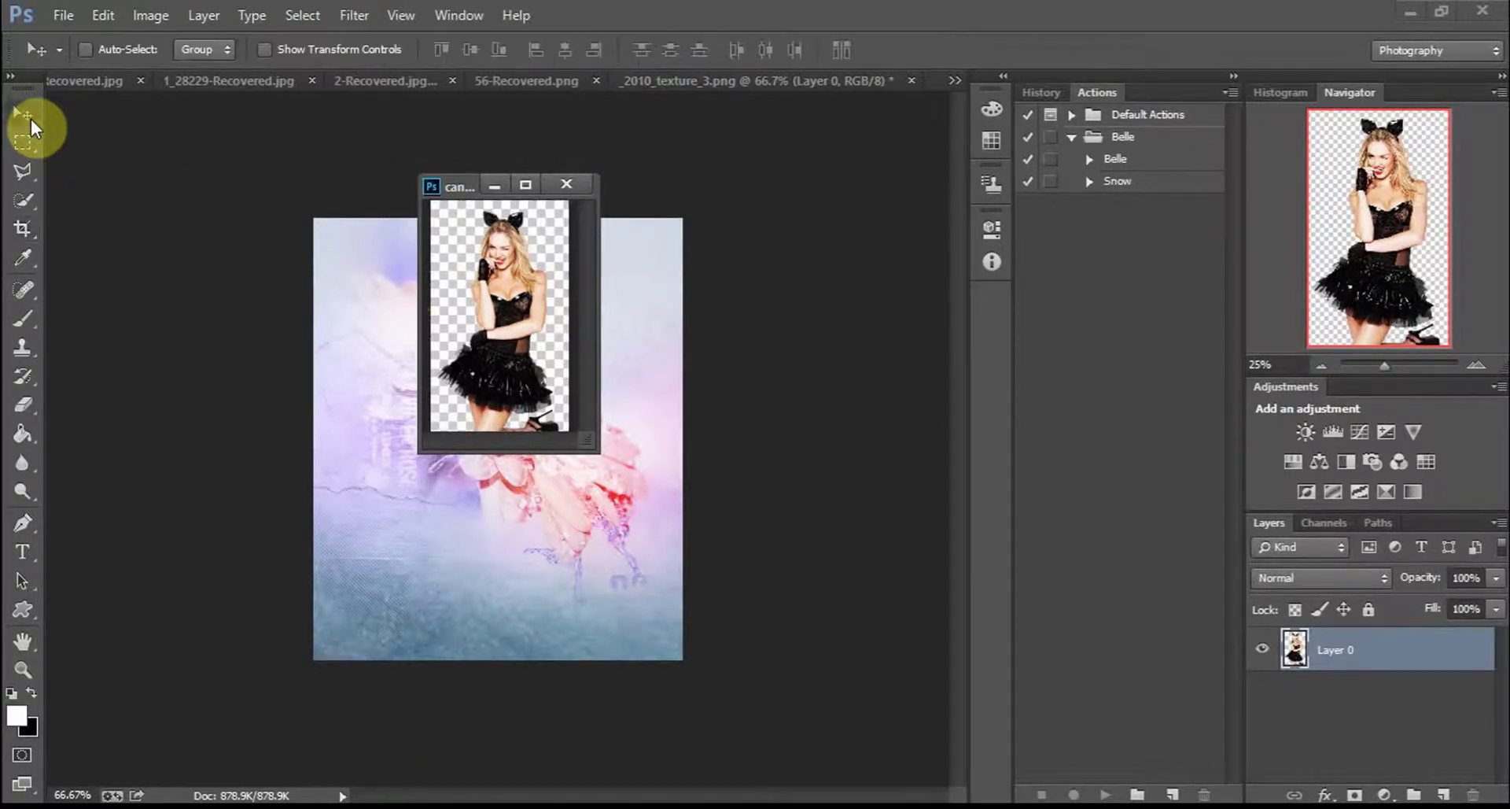
{"action": "left_click_drag", "start_coordinate": [586, 346], "coordinate": [519, 251]}
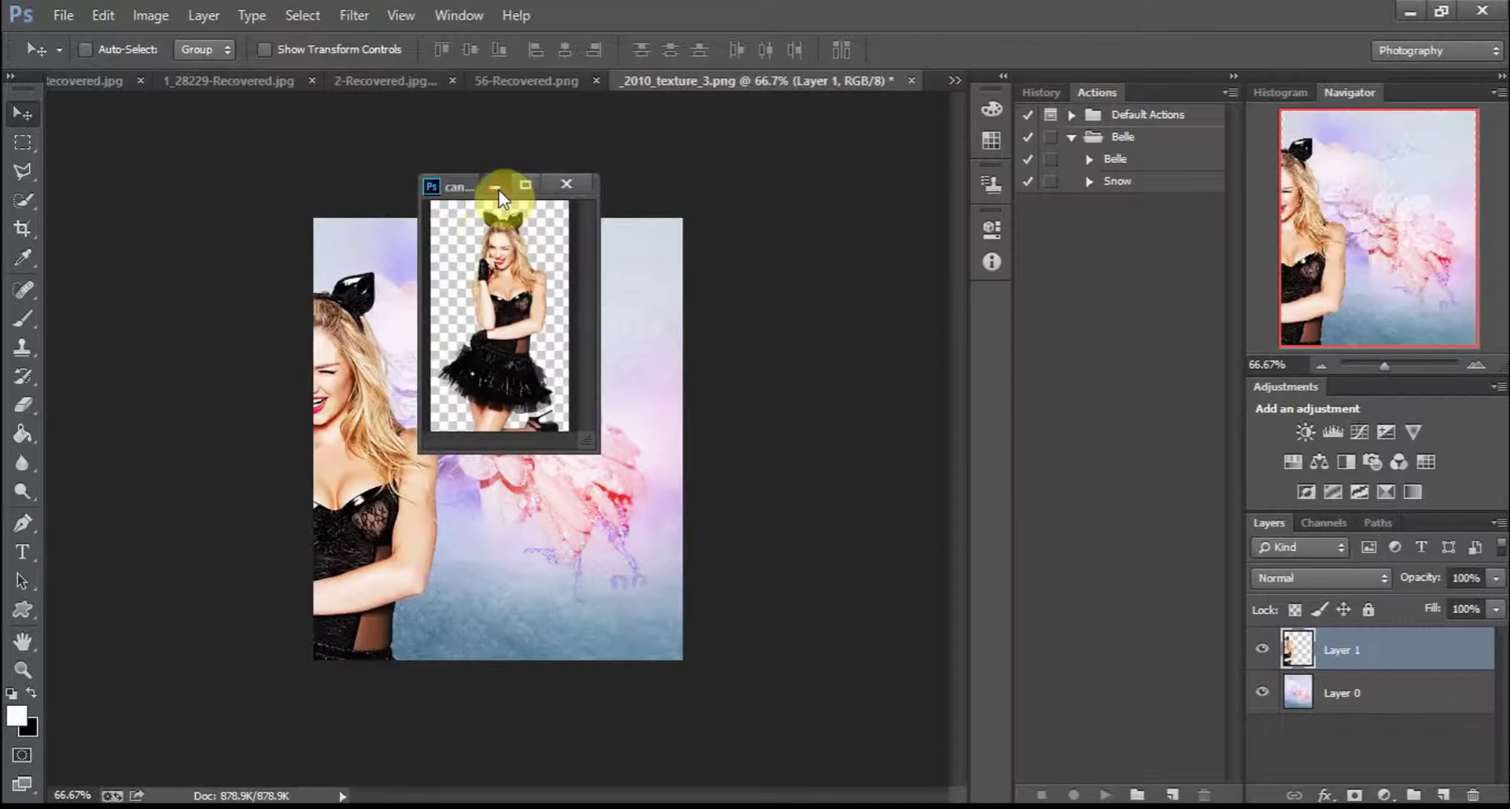
{"action": "left_click", "coordinate": [425, 468]}
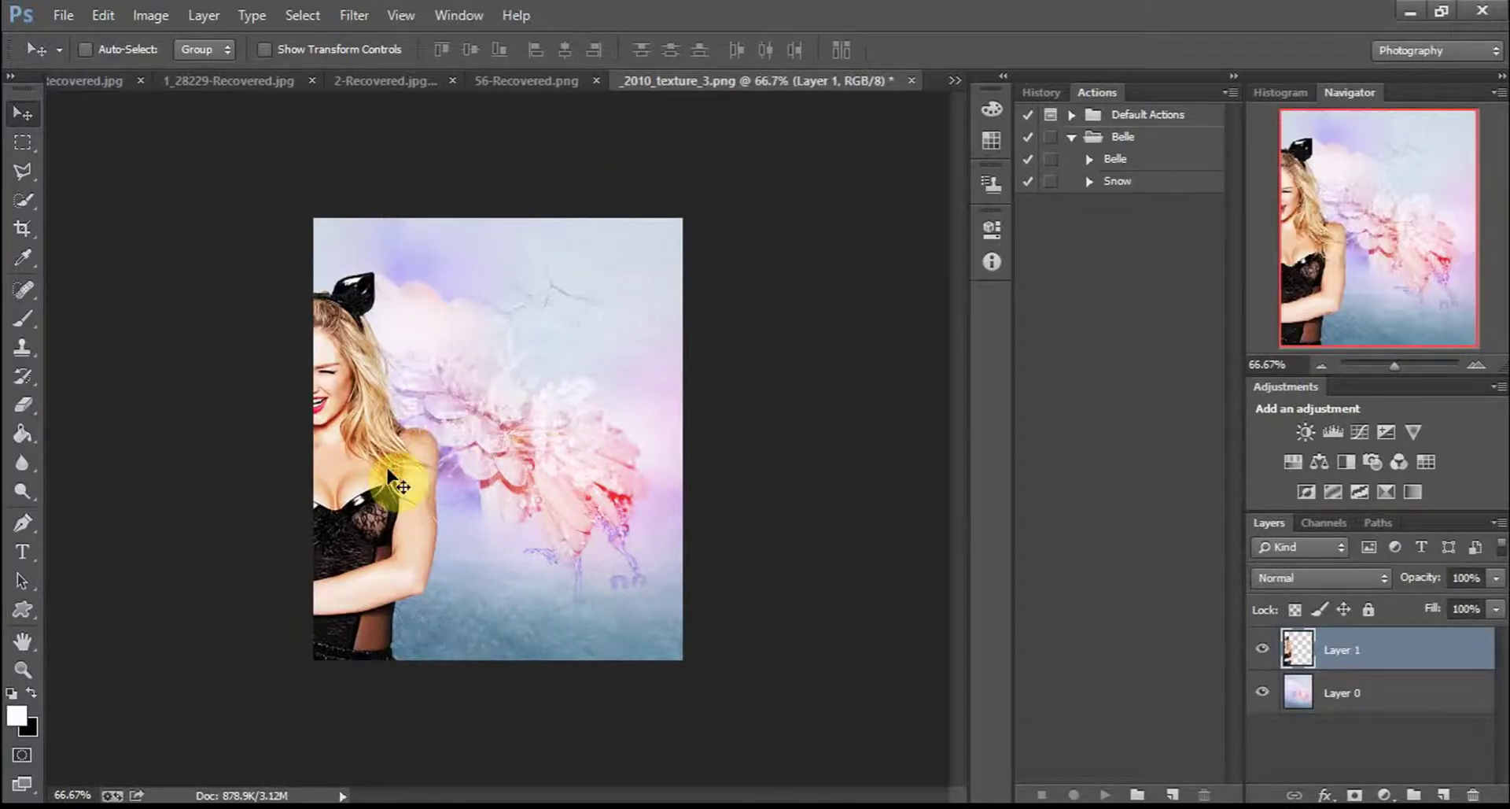
{"action": "left_click_drag", "start_coordinate": [387, 472], "coordinate": [458, 461]}
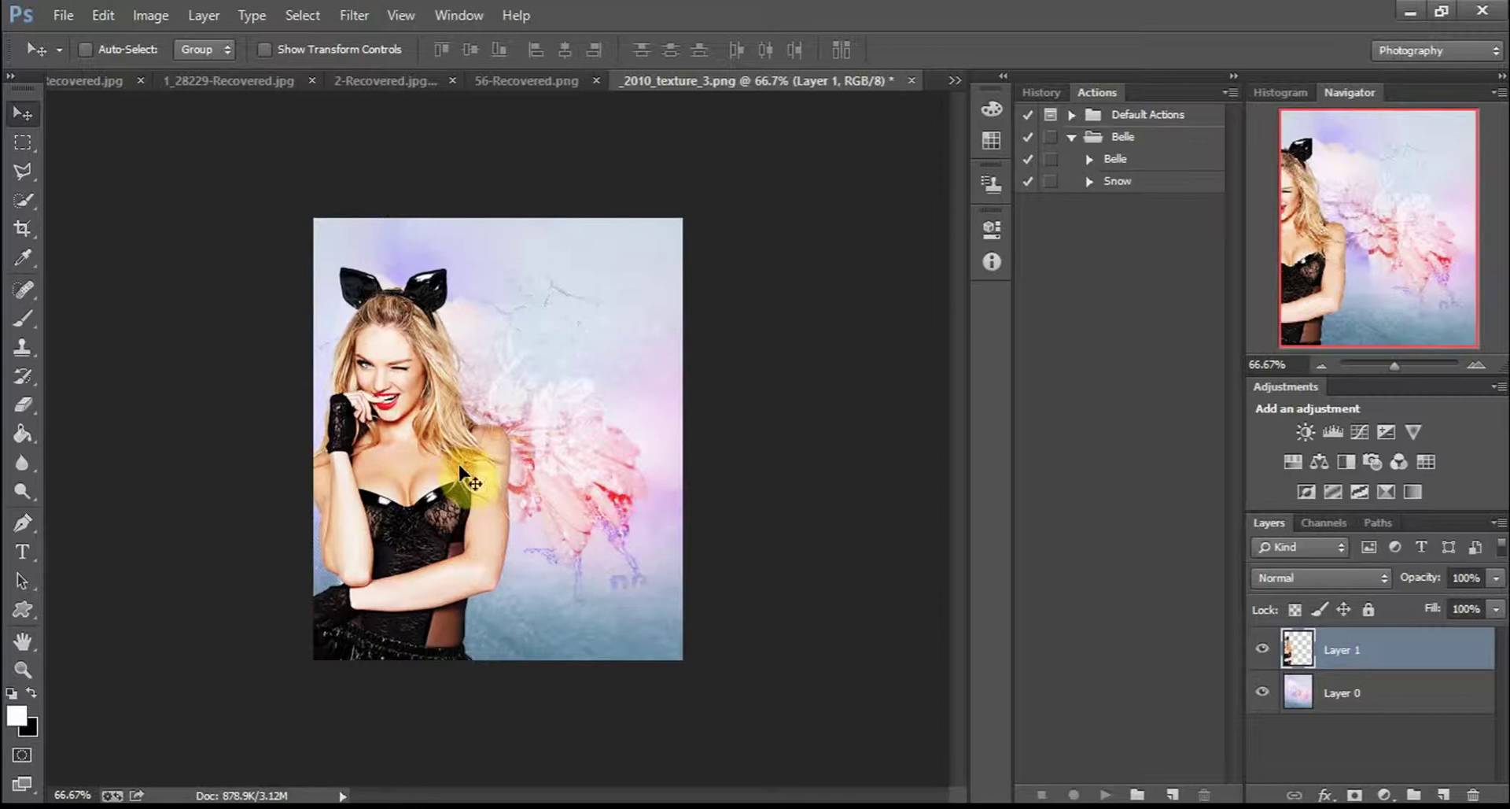
- Copy the blue-dress model into the texture as Layer 2, placed right of the cat-ears model
{"action": "mouse_move", "coordinate": [385, 805]}
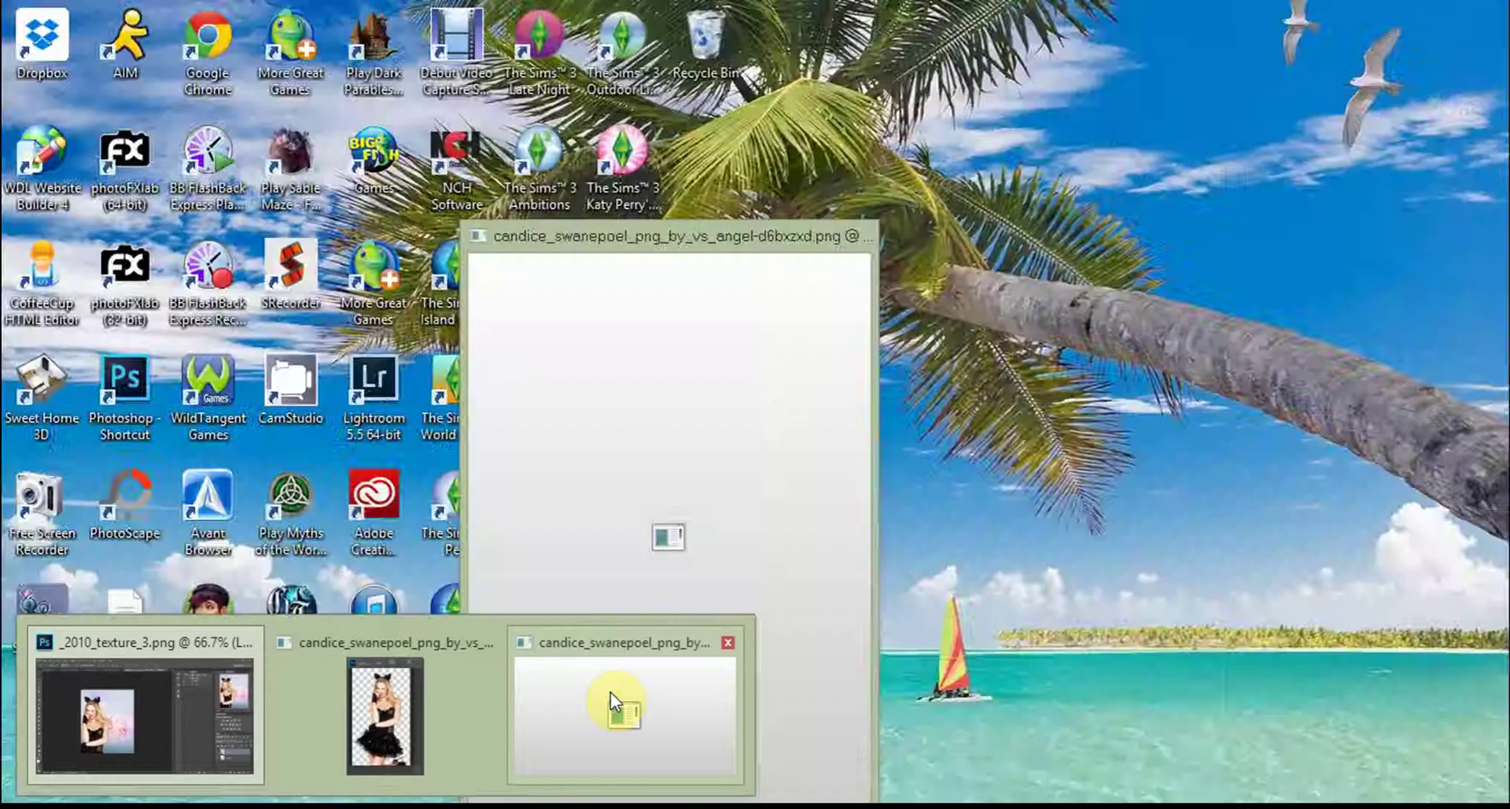
{"action": "left_click", "coordinate": [610, 692]}
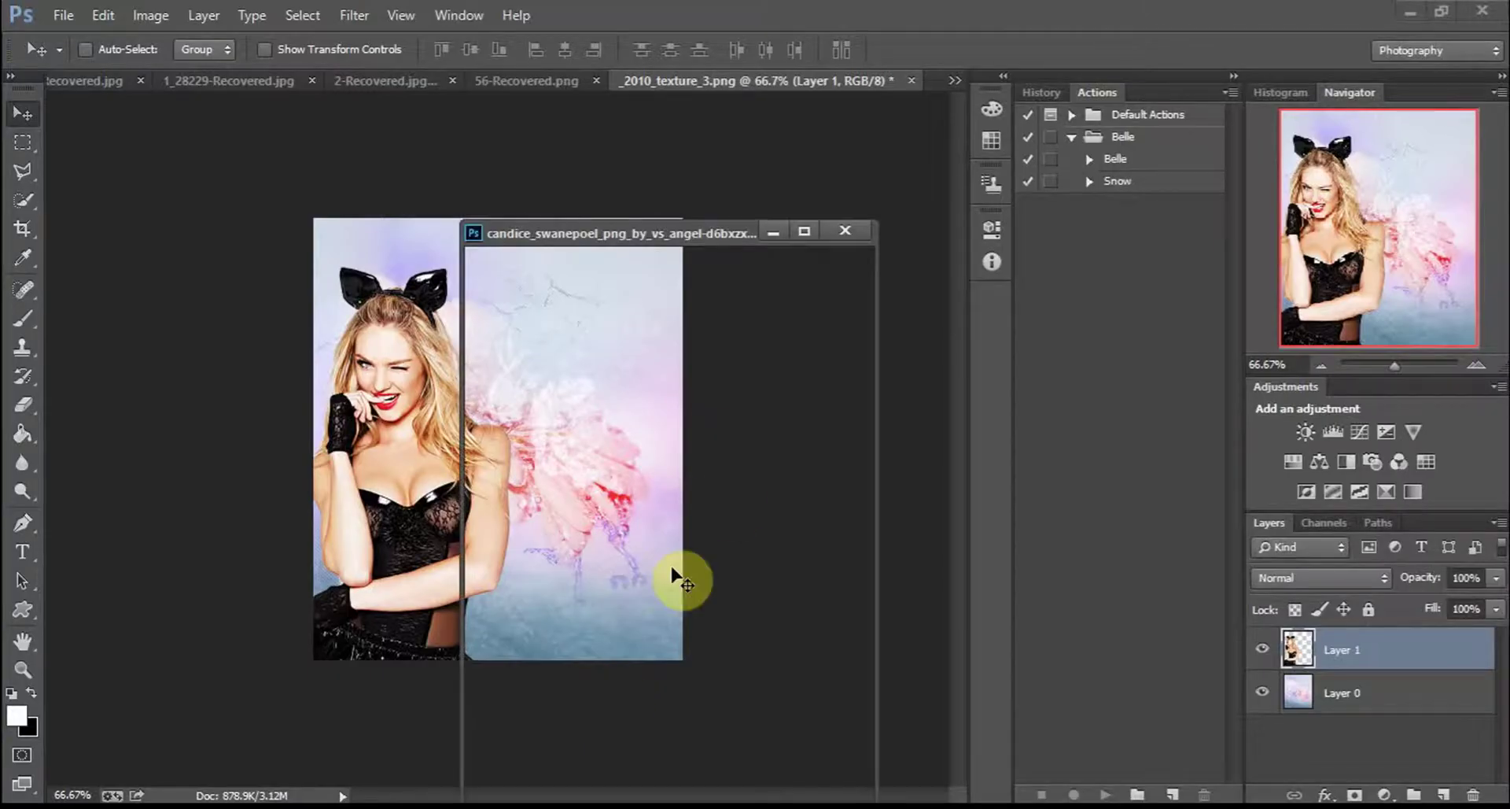
{"action": "left_click", "coordinate": [720, 496]}
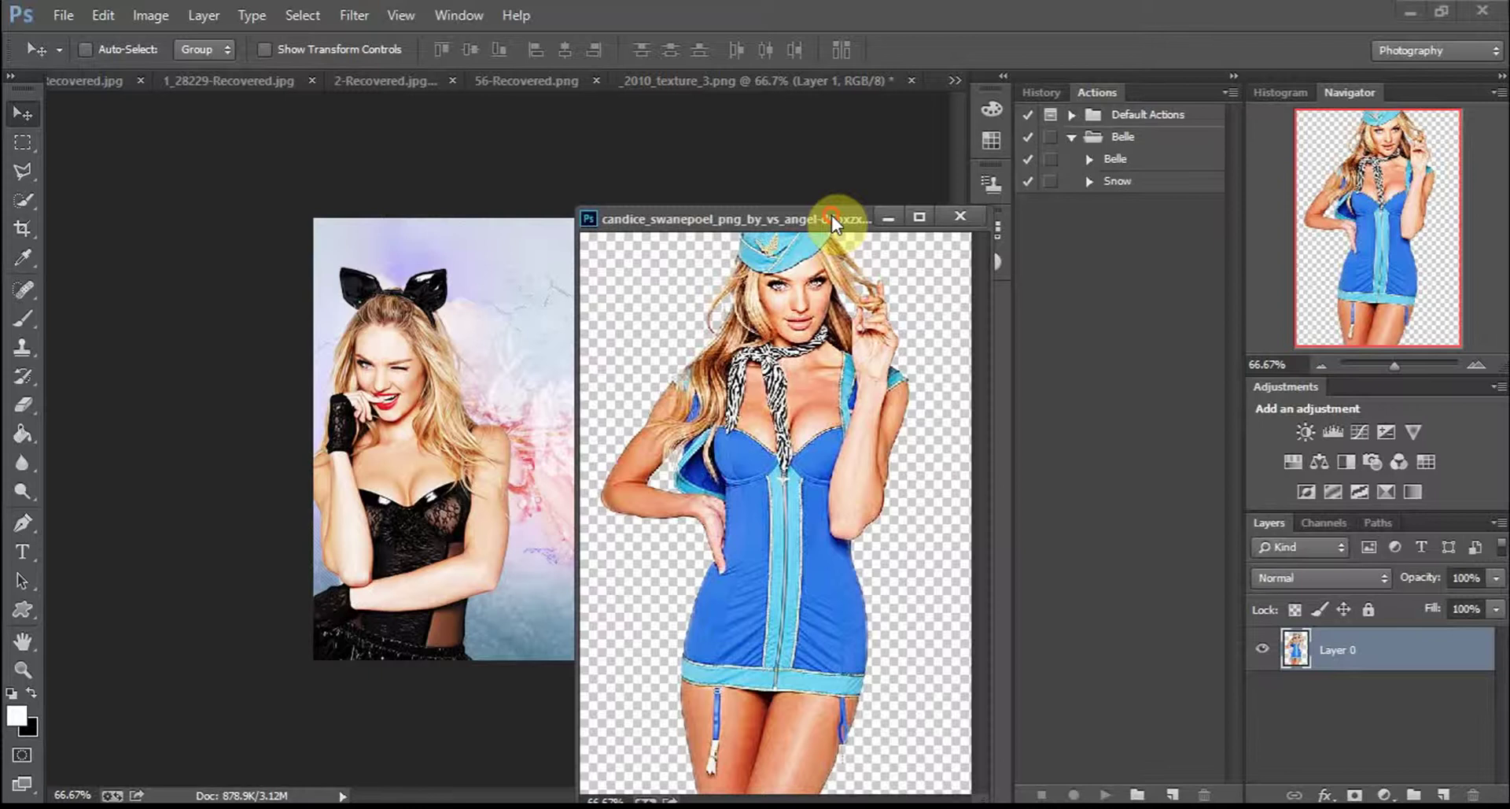
{"action": "left_click_drag", "start_coordinate": [795, 377], "coordinate": [464, 357]}
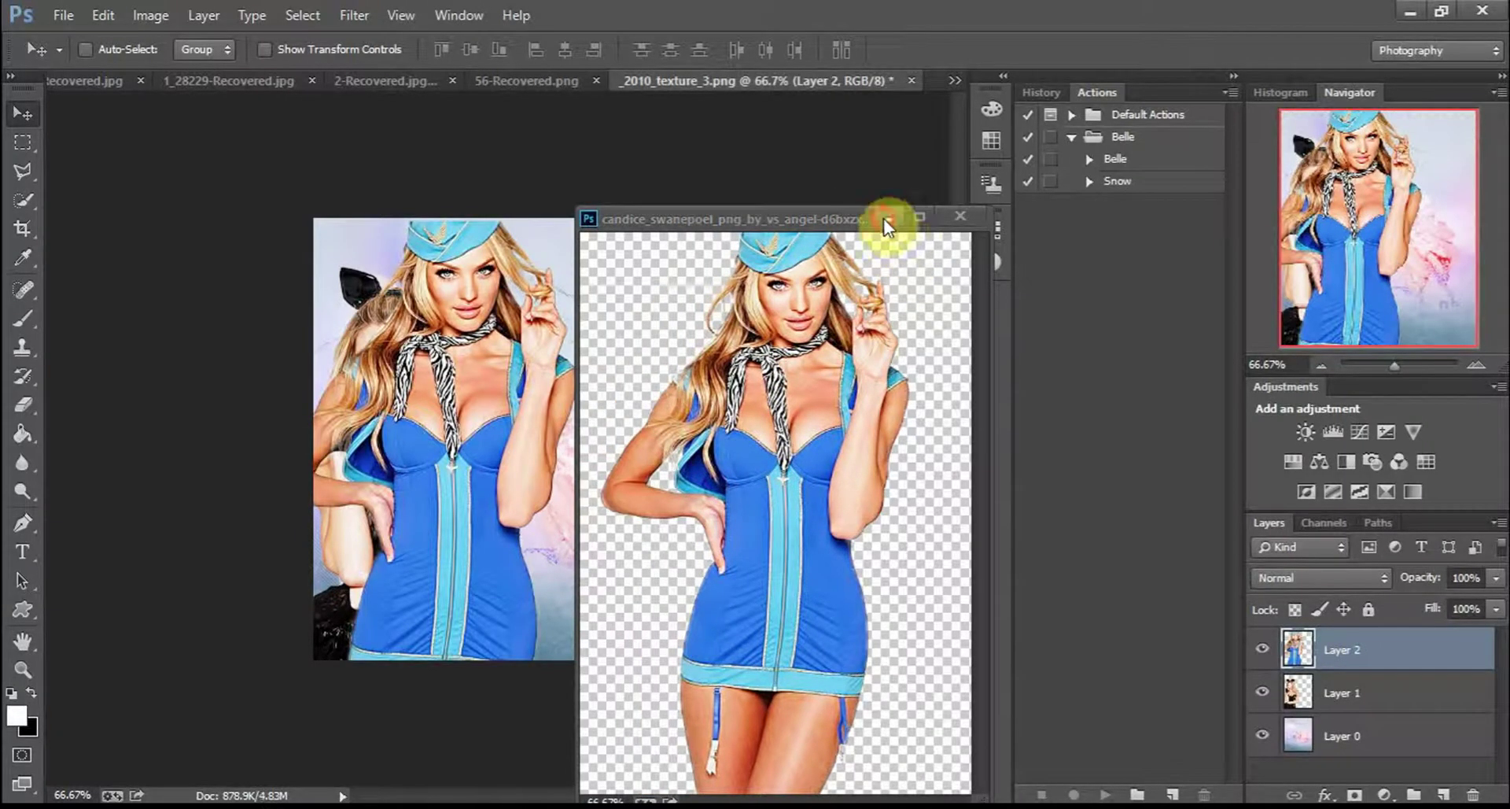
{"action": "left_click", "coordinate": [888, 218]}
{"action": "left_click_drag", "start_coordinate": [432, 435], "coordinate": [564, 433]}
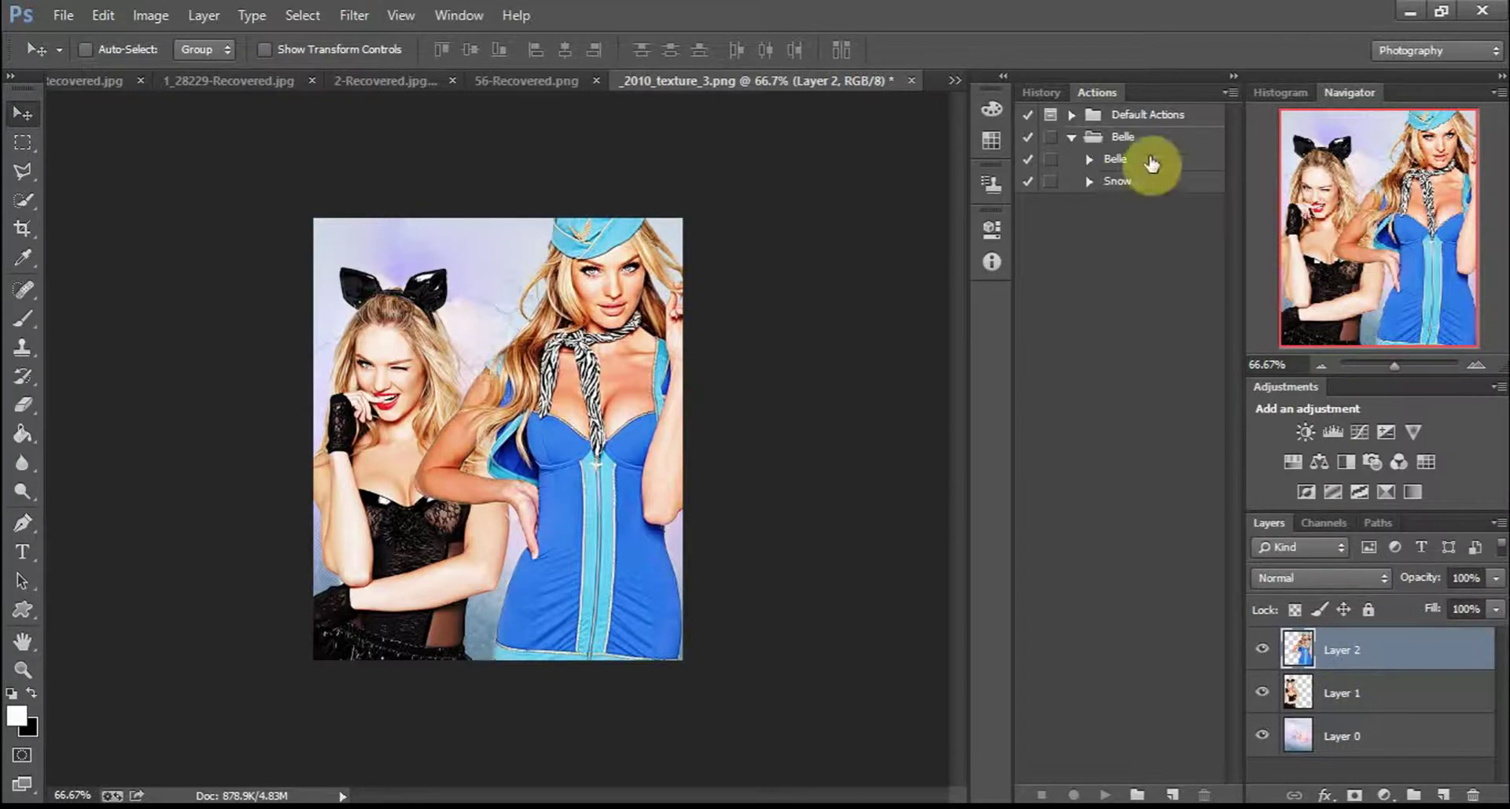
- Flatten the image into a single Background and rerun the last Topaz Labs filter
{"action": "left_click", "coordinate": [203, 15]}
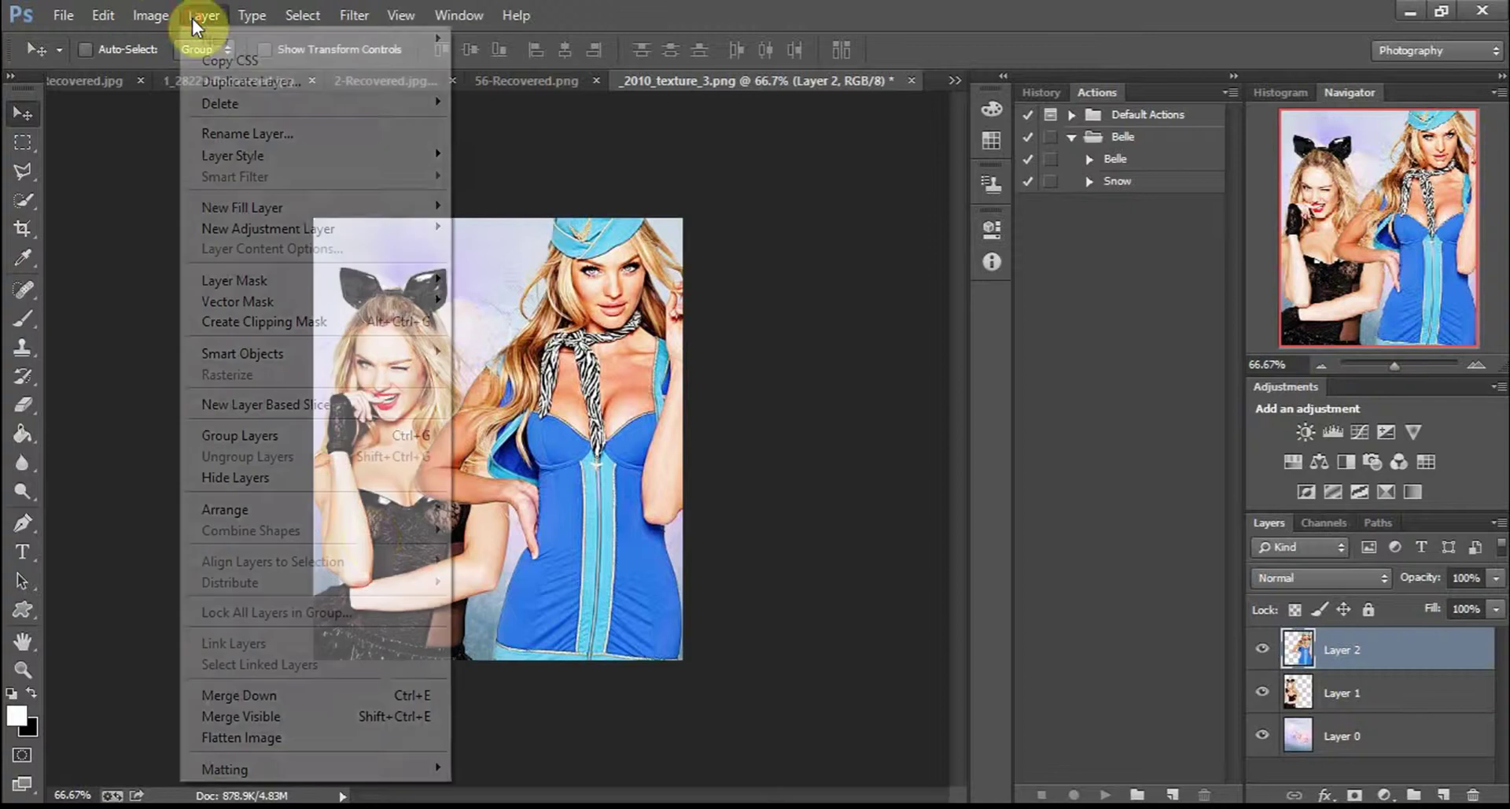
{"action": "mouse_move", "coordinate": [308, 729]}
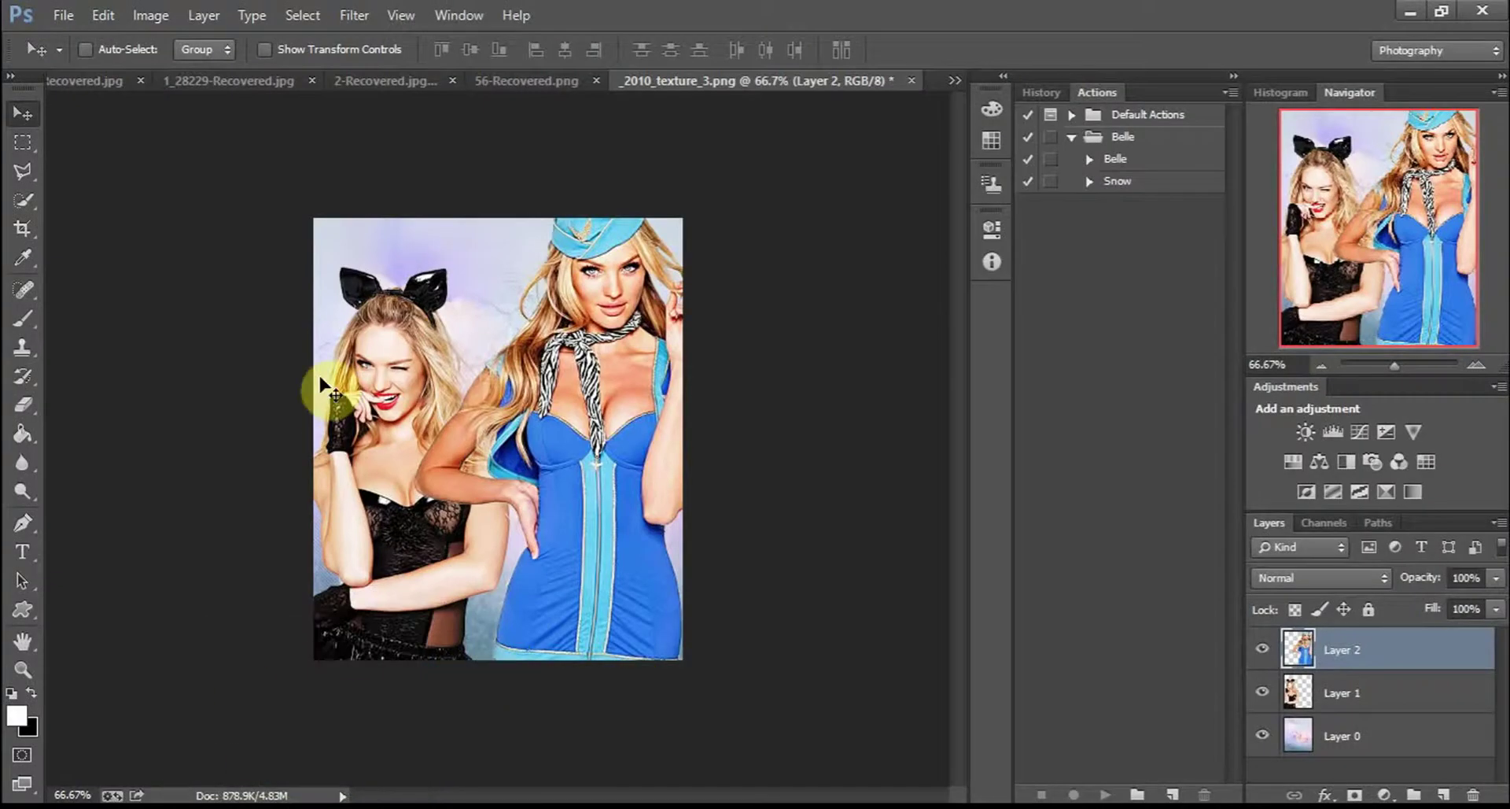
{"action": "left_click", "coordinate": [209, 14]}
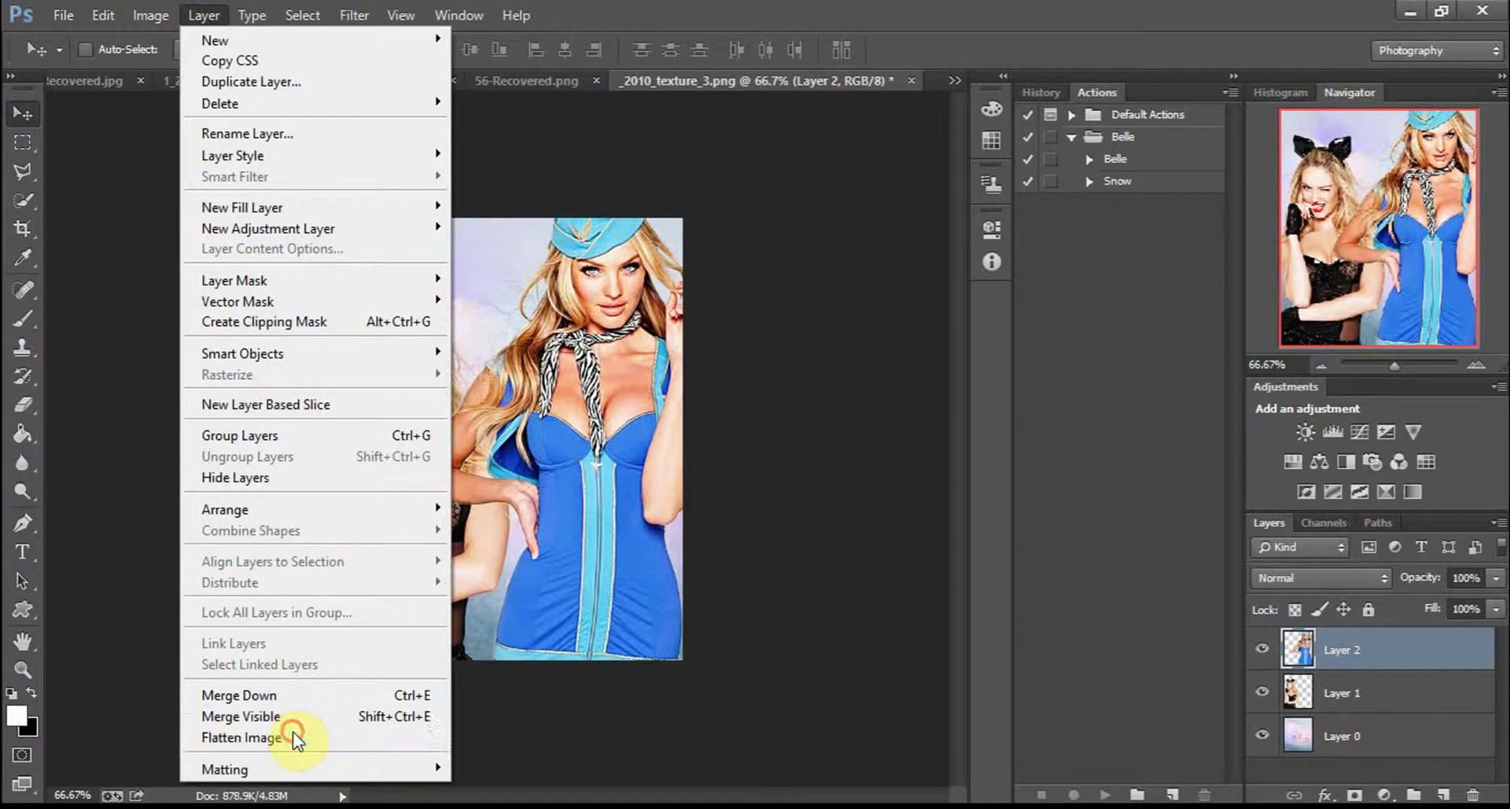
{"action": "left_click", "coordinate": [242, 737]}
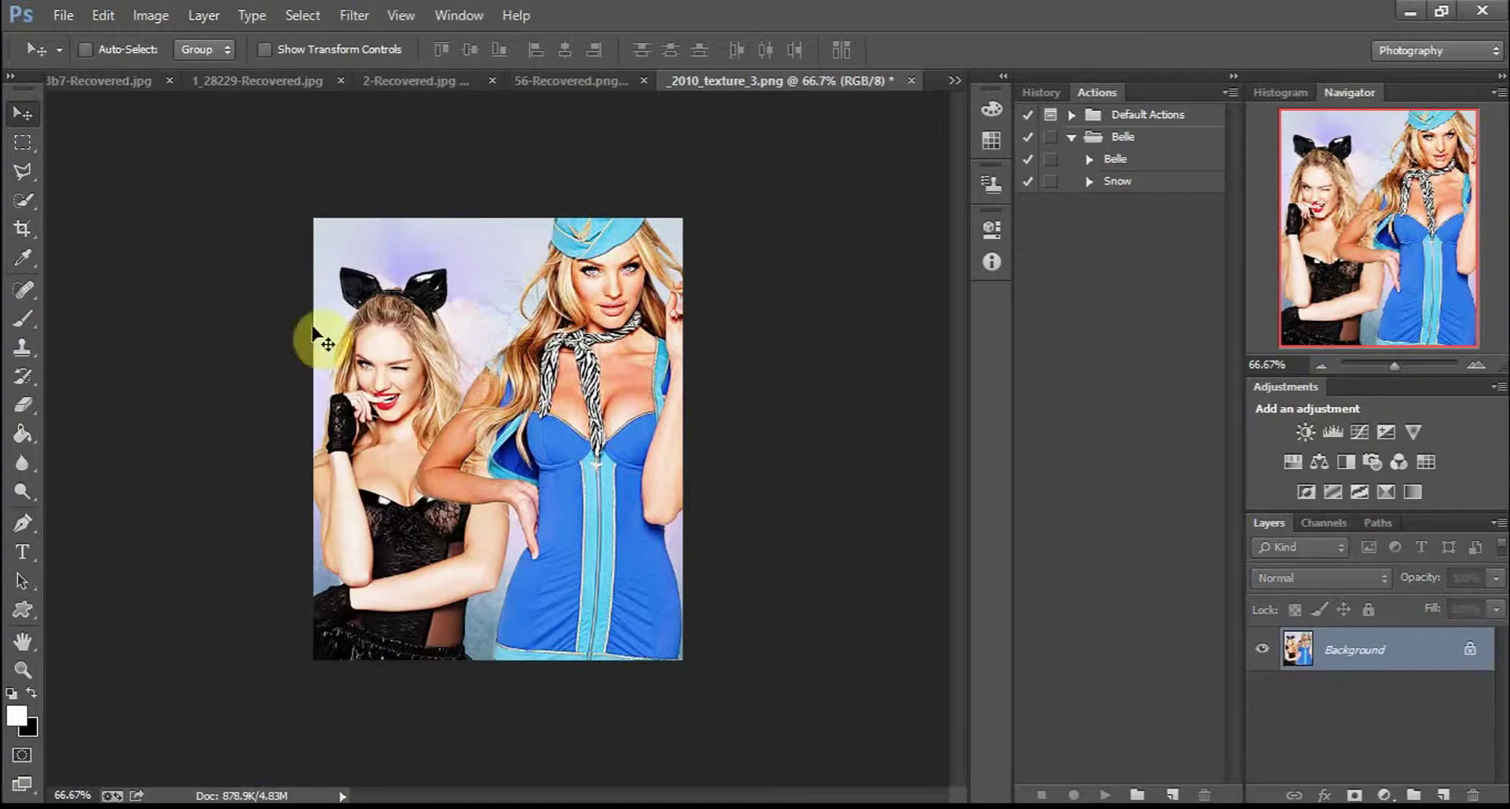
{"action": "left_click", "coordinate": [351, 14]}
{"action": "left_click", "coordinate": [393, 49]}
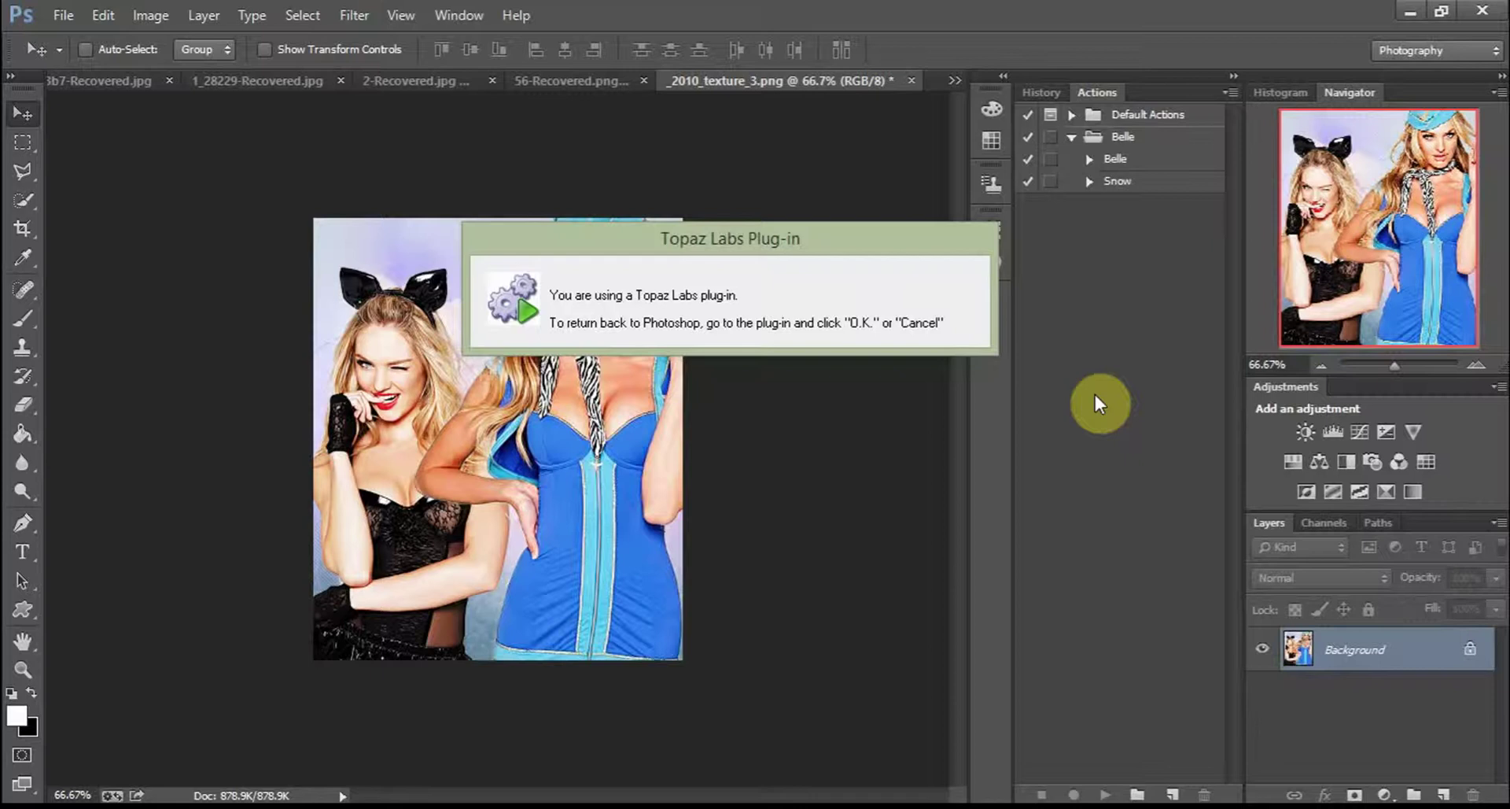
- Try the Snow action, delete its adjustment layers, then play the Belle action instead
{"action": "left_click", "coordinate": [1134, 191]}
{"action": "left_click", "coordinate": [1105, 794]}
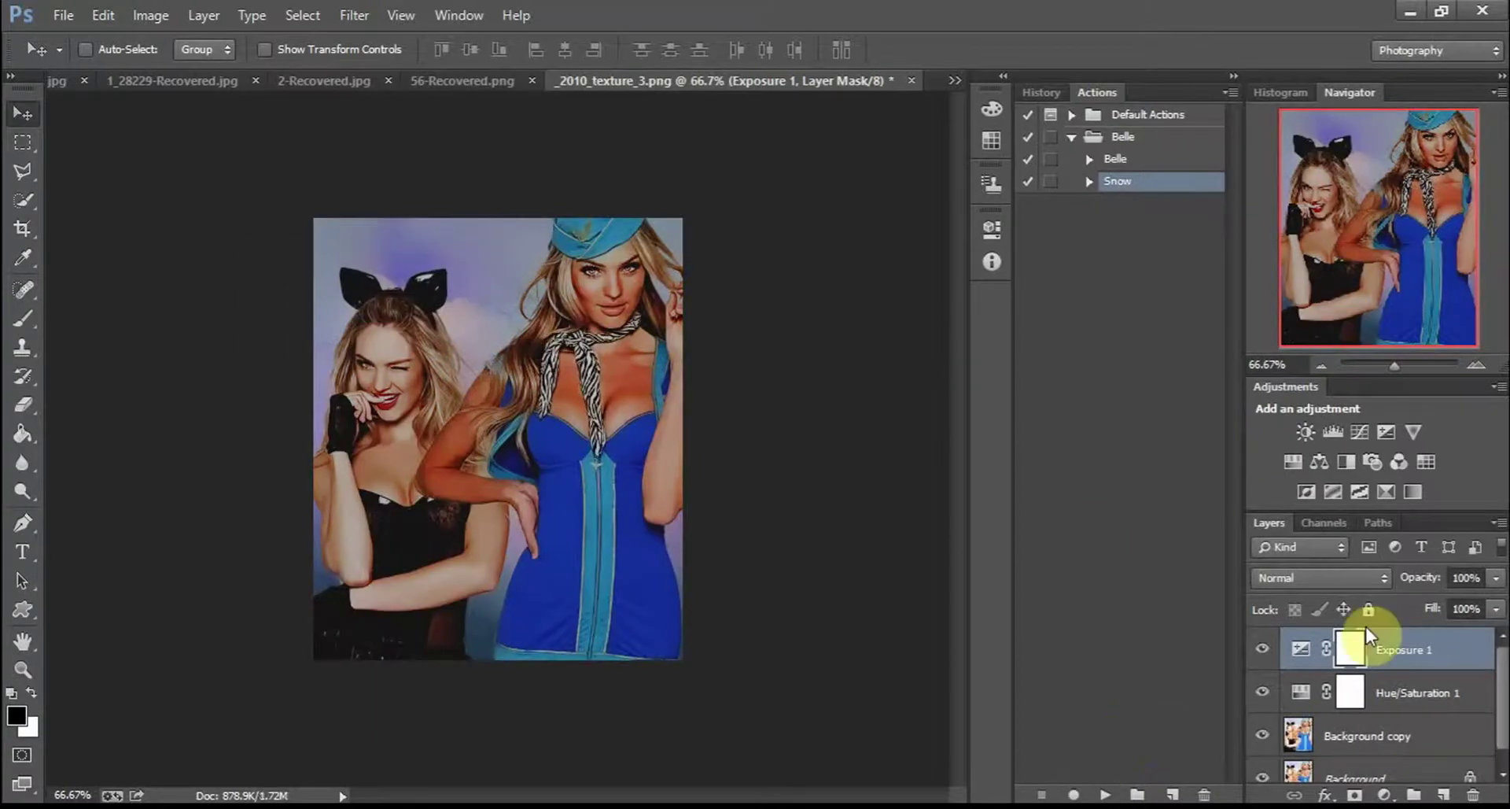
{"action": "left_click_drag", "start_coordinate": [1364, 634], "coordinate": [1473, 793]}
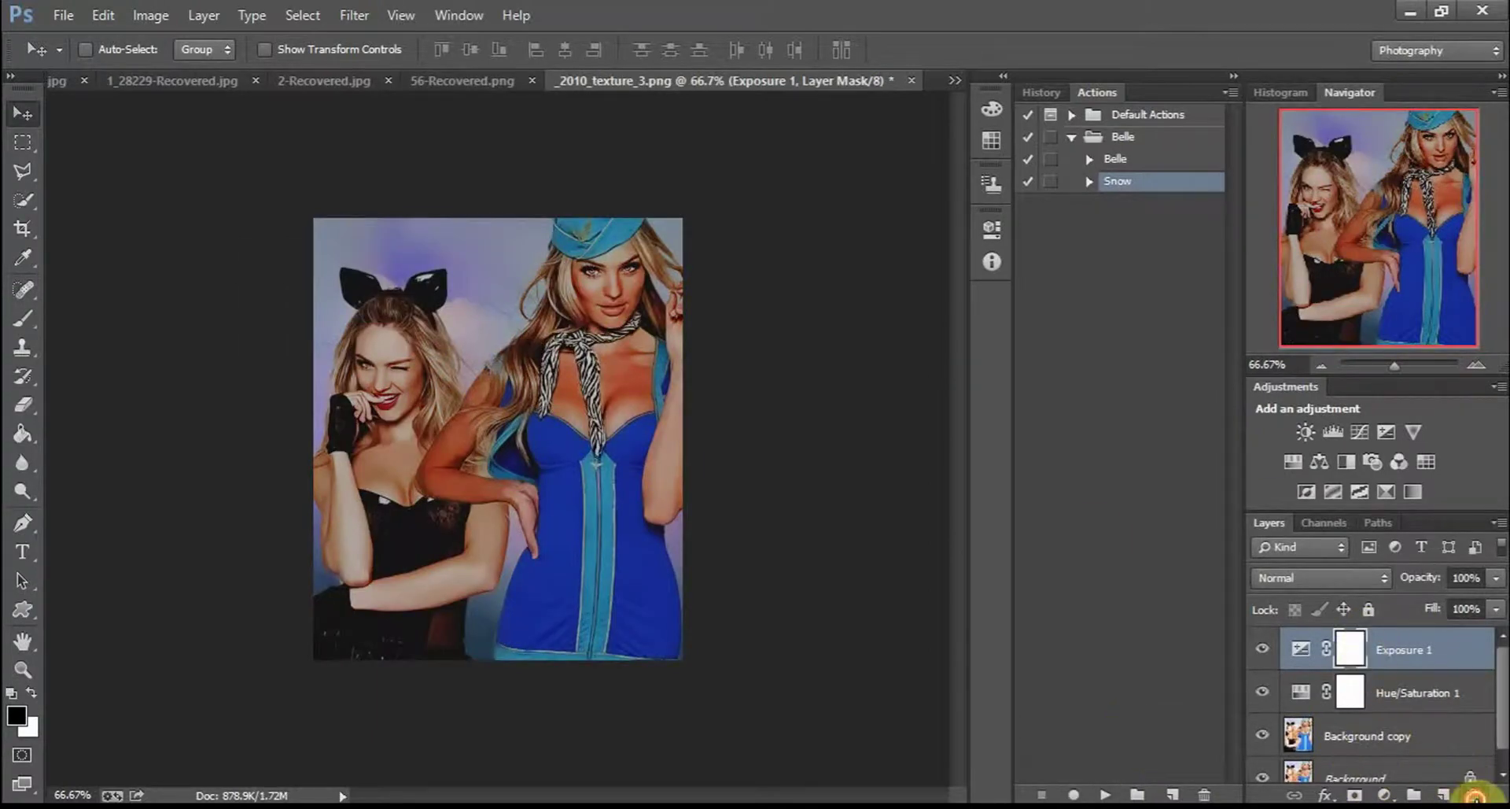
{"action": "left_click", "coordinate": [1472, 793]}
{"action": "left_click", "coordinate": [1473, 793]}
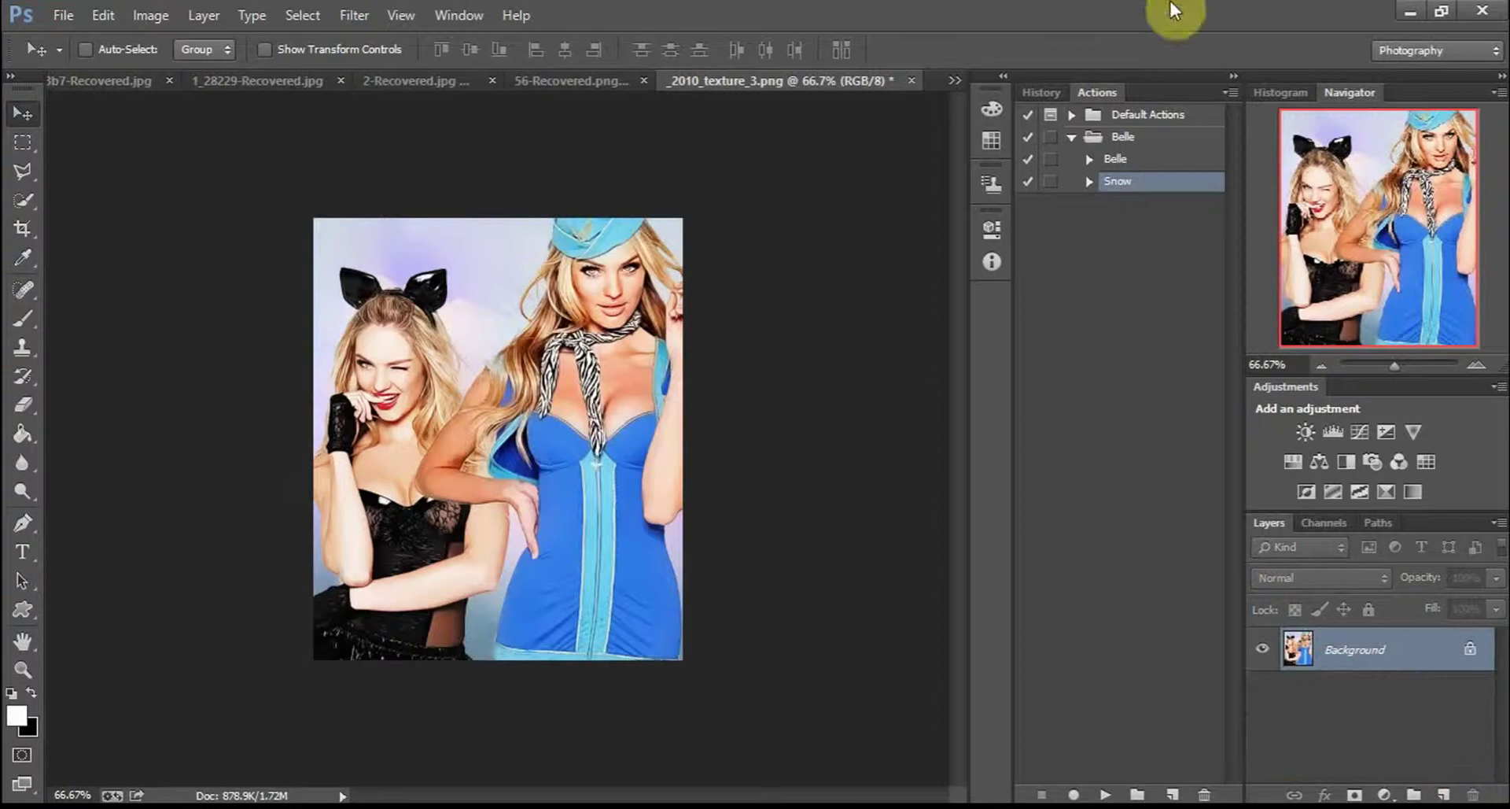
{"action": "left_click", "coordinate": [1127, 161]}
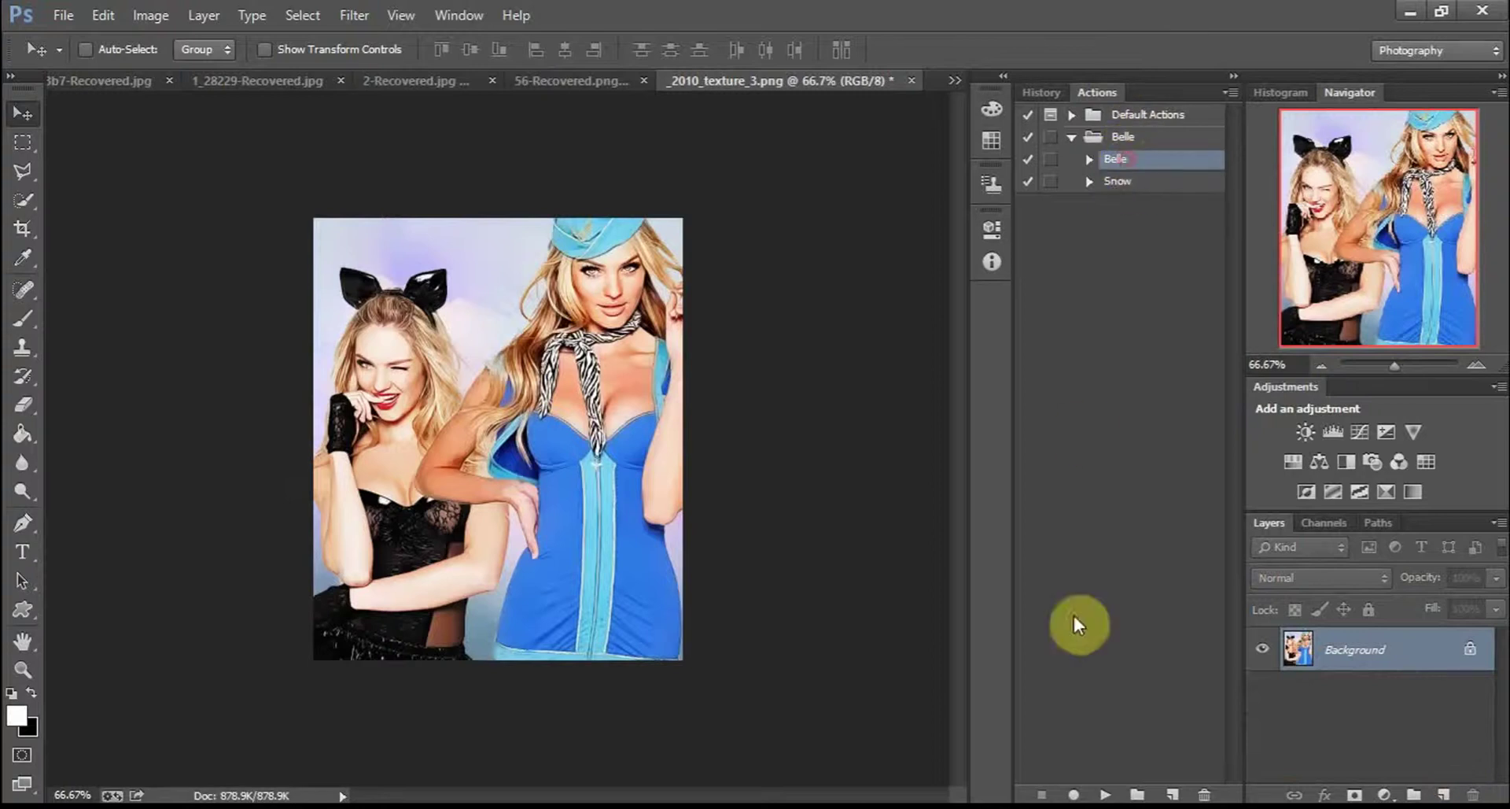
{"action": "left_click", "coordinate": [1105, 795]}
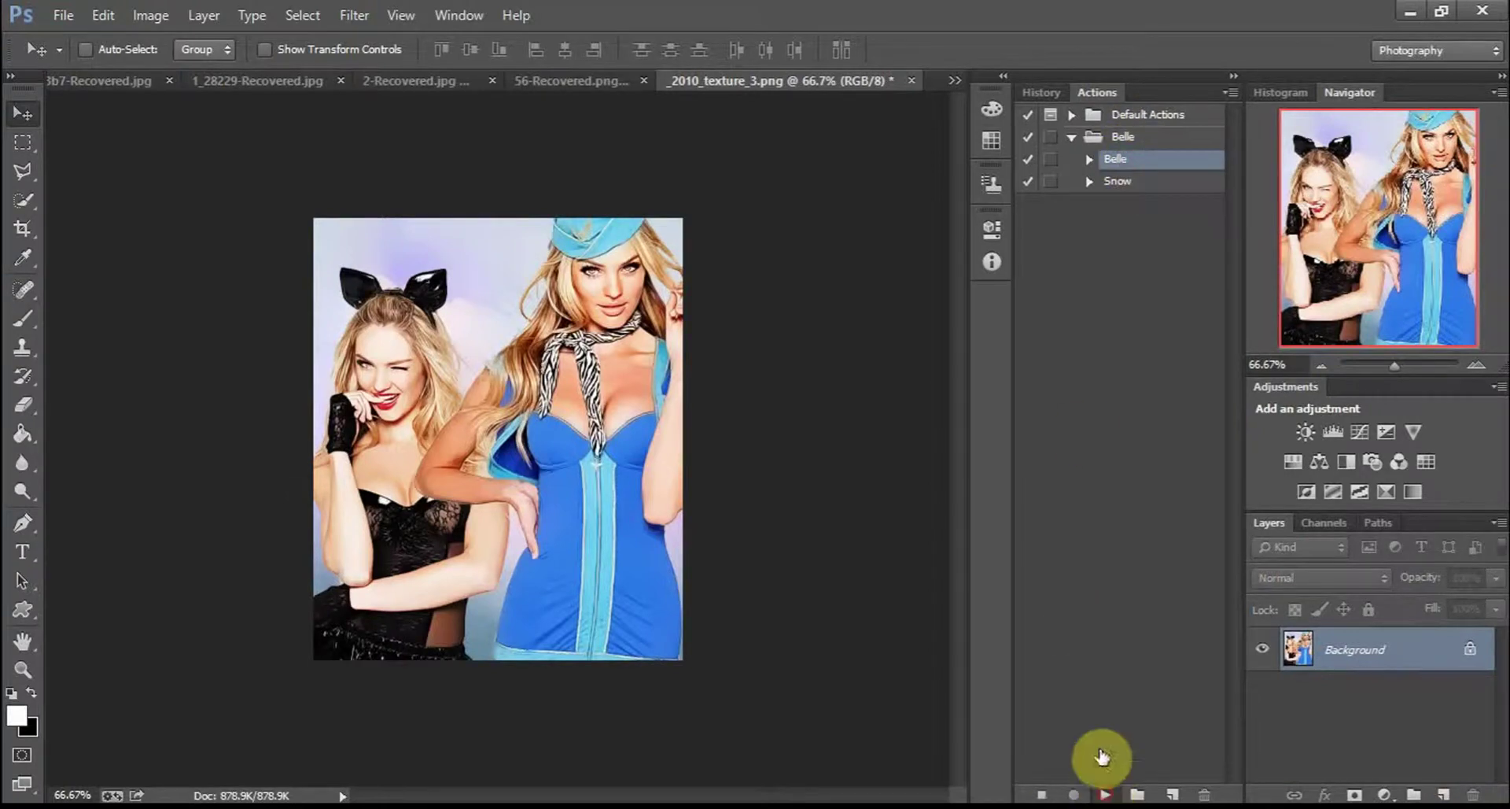